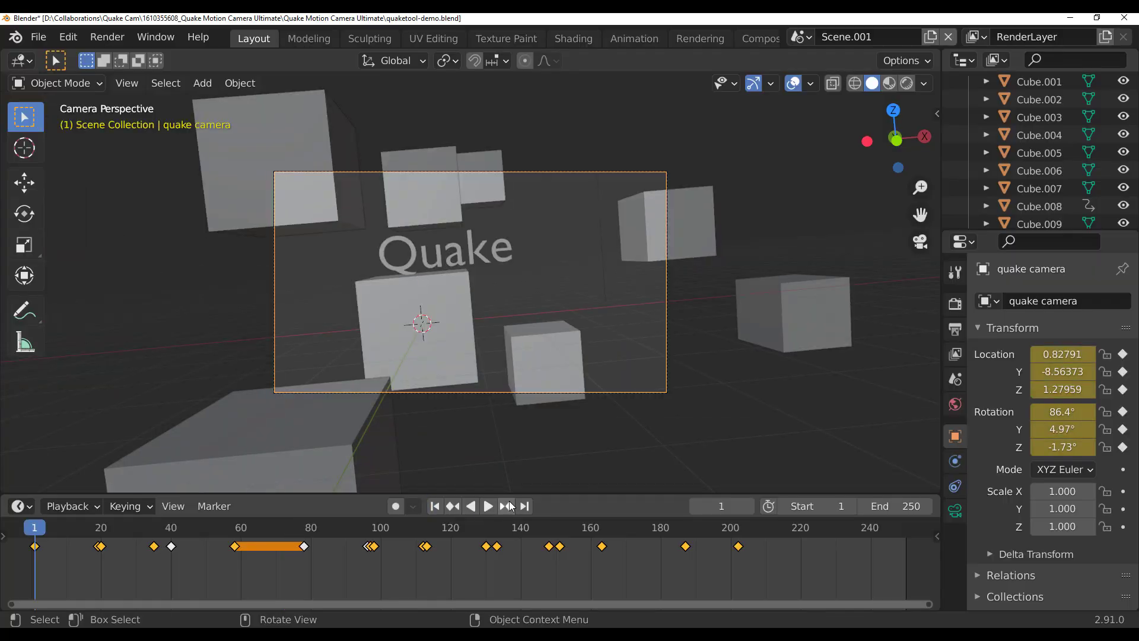
# - Play the quaketool demo animation of the camera moving among the floating cubes
pyautogui.click(483, 505)
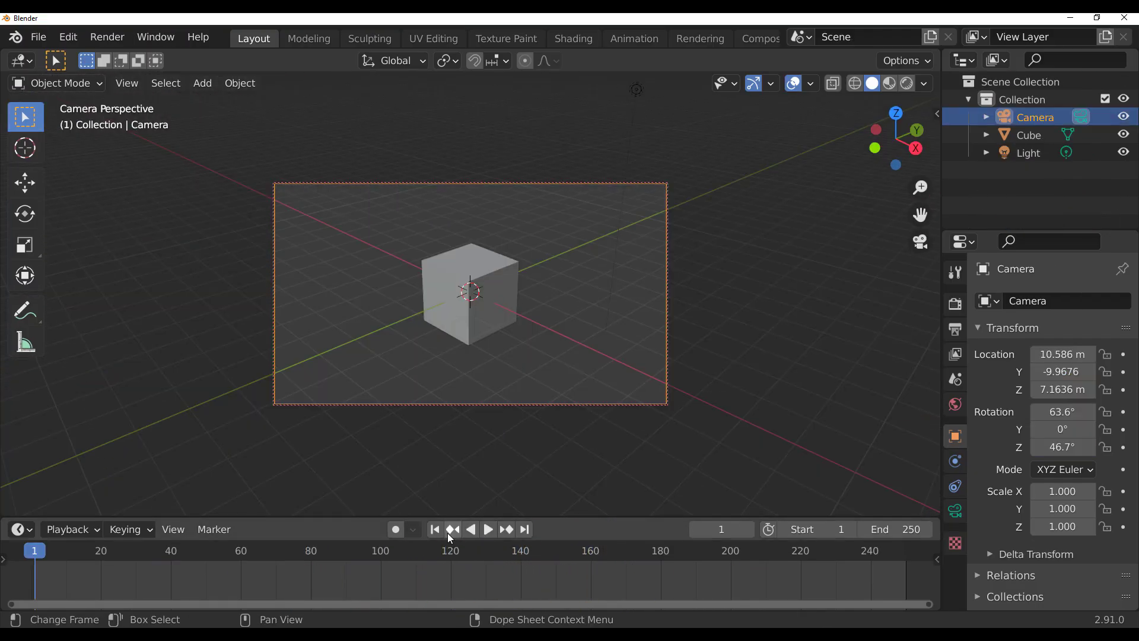
# - With auto-keying on, key the camera at frame 1 and a closer pose at frame 40
pyautogui.click(395, 528)
pyautogui.rightClick(317, 278)
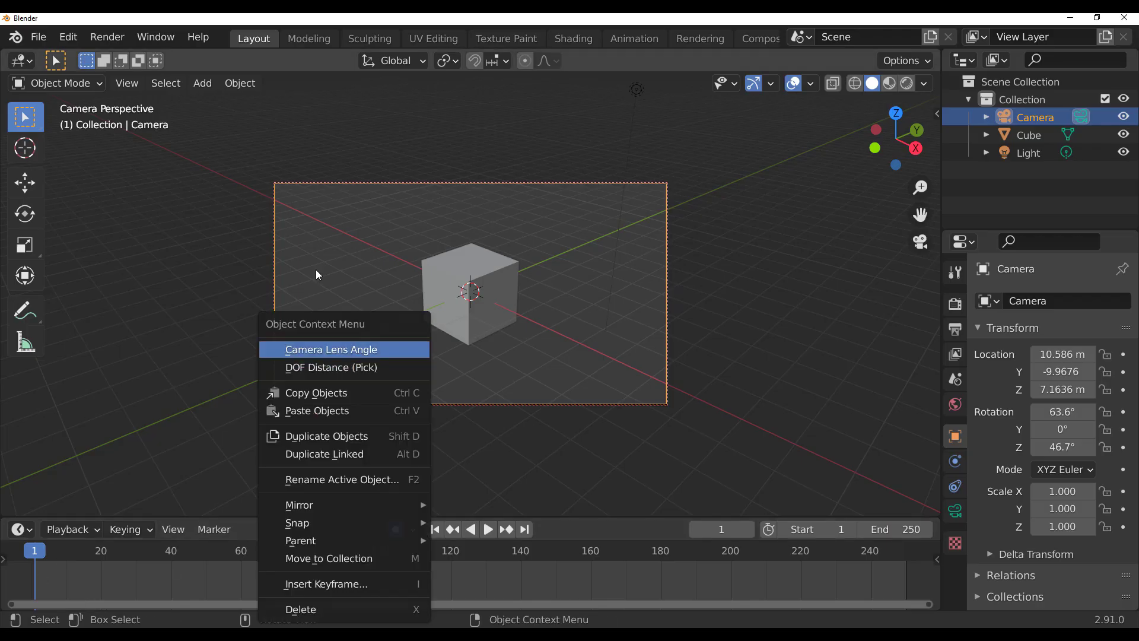
pyautogui.click(315, 582)
pyautogui.click(171, 578)
pyautogui.moveTo(508, 310); pyautogui.dragTo(483, 365, button='middle')
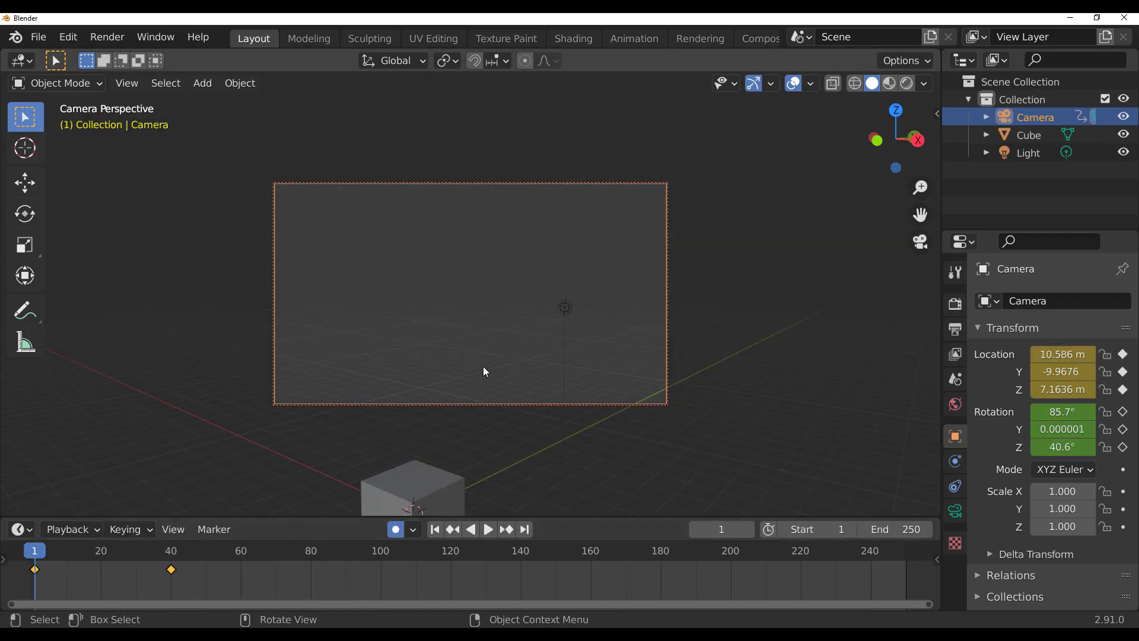
pyautogui.hotkey('shift', 'Left')
pyautogui.rightClick(175, 582)
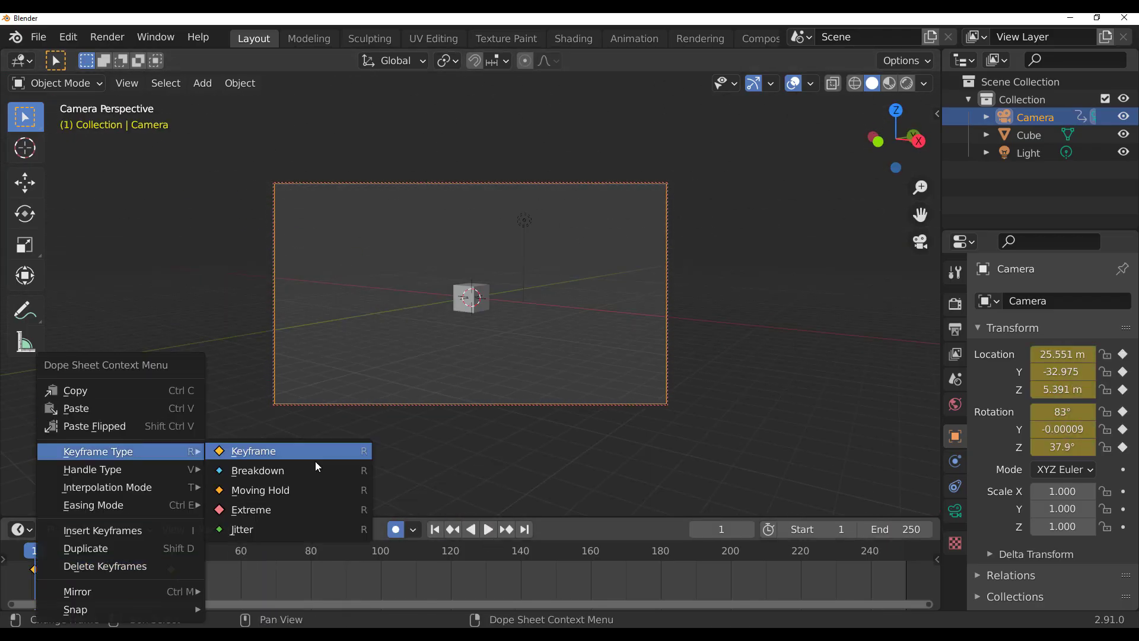
# - Open the camera's curves in an enlarged Graph Editor and add a Noise modifier
pyautogui.moveTo(474, 516); pyautogui.dragTo(474, 420)
pyautogui.click(22, 432)
pyautogui.click(237, 298)
pyautogui.moveTo(745, 505); pyautogui.dragTo(706, 506)
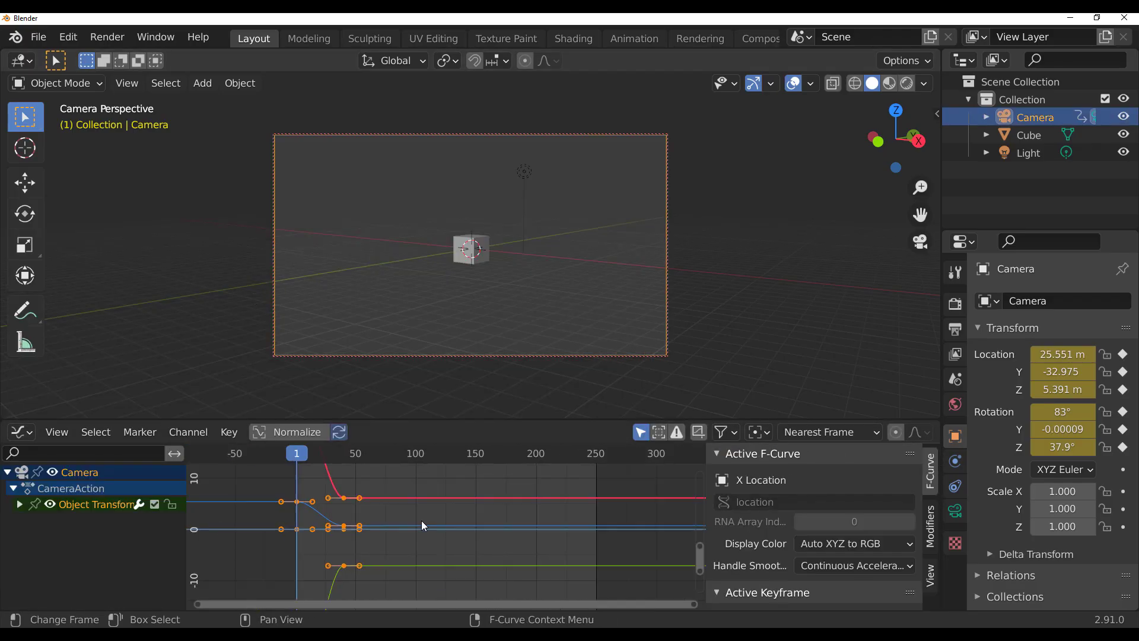
pyautogui.moveTo(451, 420); pyautogui.dragTo(451, 363)
pyautogui.click(930, 468)
pyautogui.click(793, 422)
pyautogui.click(765, 520)
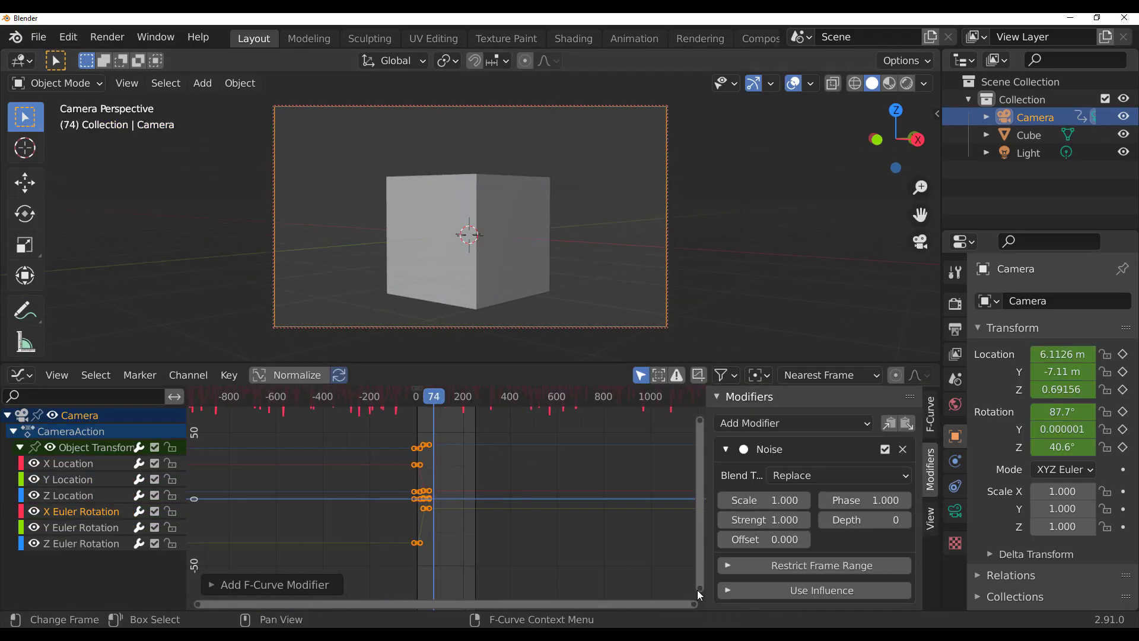
pyautogui.scroll(3, 465, 422)
pyautogui.hotkey('shift', 'Left')
# - Restrict the Noise modifier to frames 2–8 and preview the shake
pyautogui.click(822, 566)
pyautogui.click(765, 583)
pyautogui.write('2')
pyautogui.press('Tab')
pyautogui.write('8')
pyautogui.press('Return')
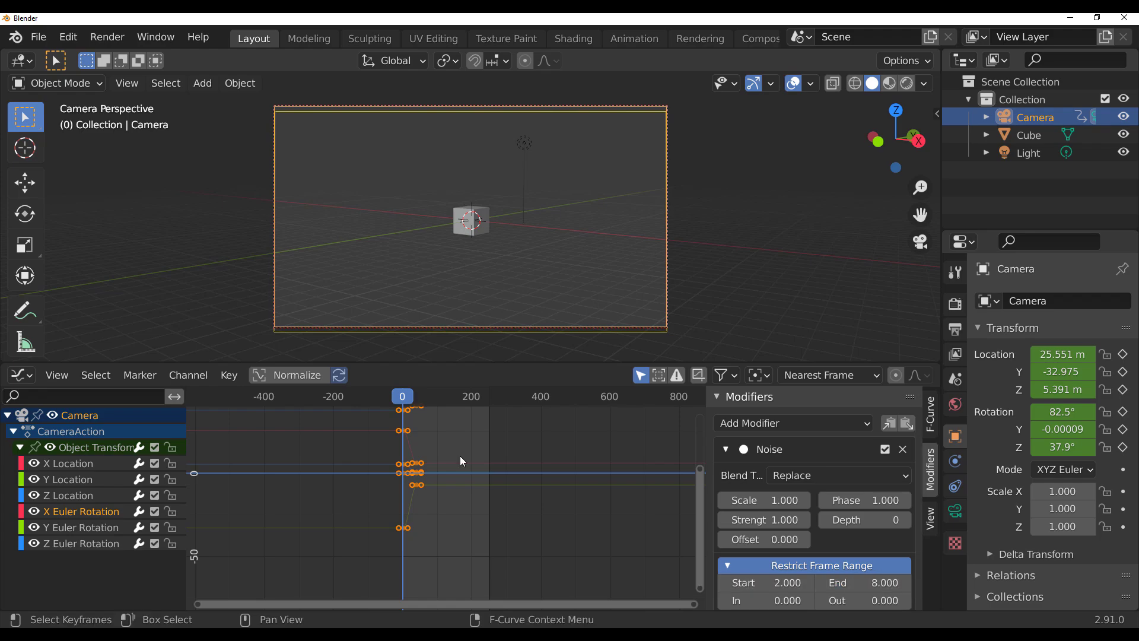
pyautogui.press('space')
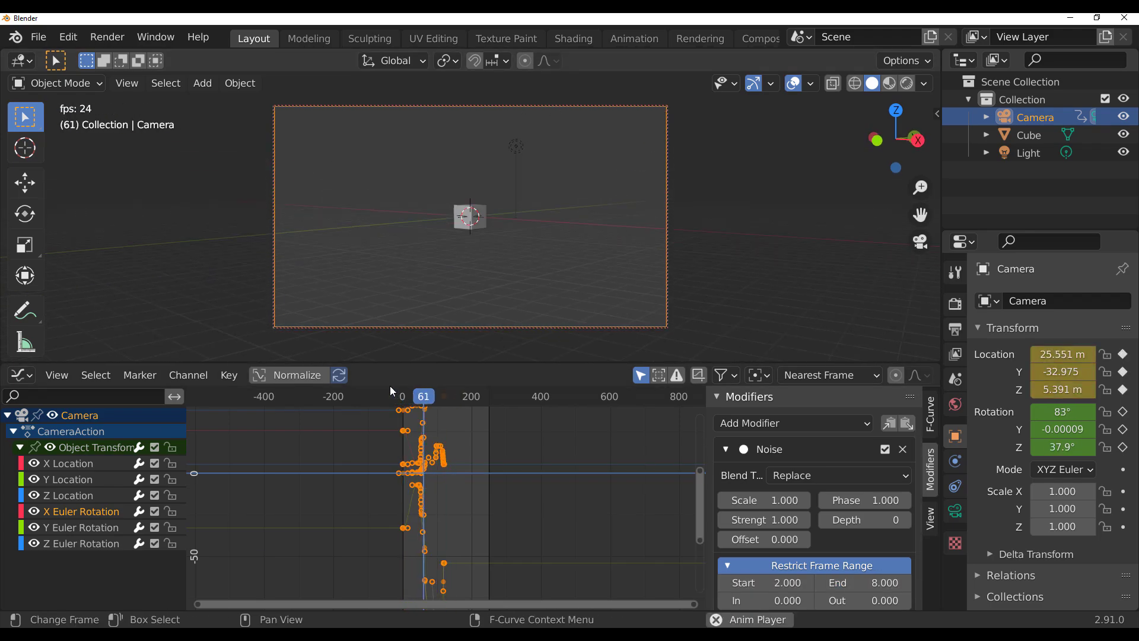
pyautogui.press('space')
# - Set the scene end frame to 40 and play the animation from the start
pyautogui.hotkey('shift', 'F12')
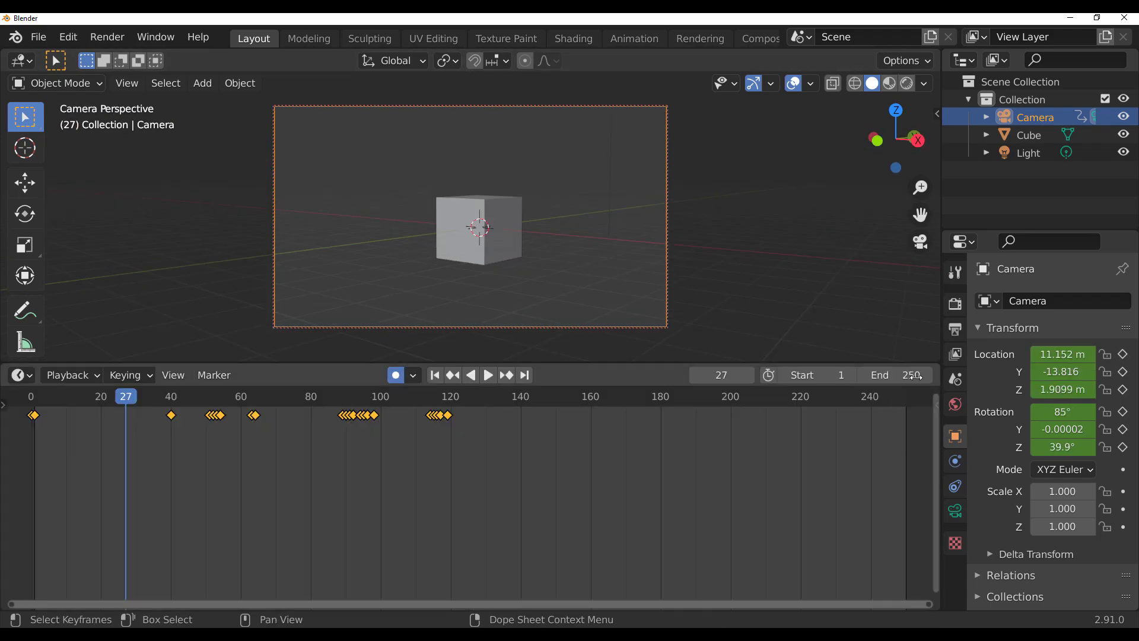
pyautogui.write('40')
pyautogui.press('Return')
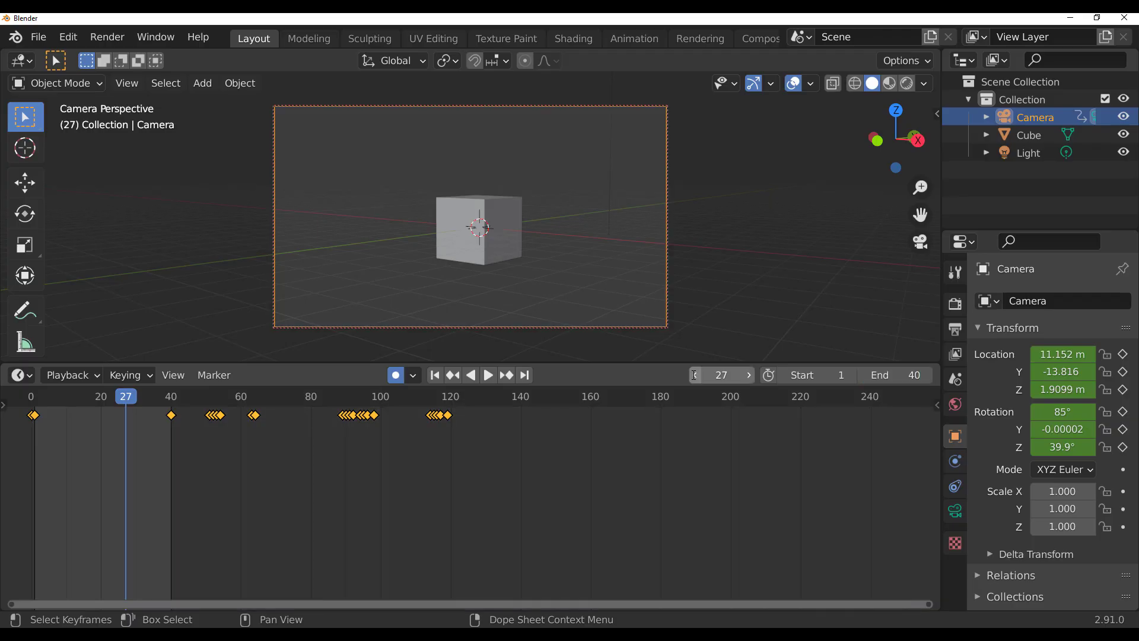
pyautogui.hotkey('shift', 'Left')
pyautogui.click(485, 375)
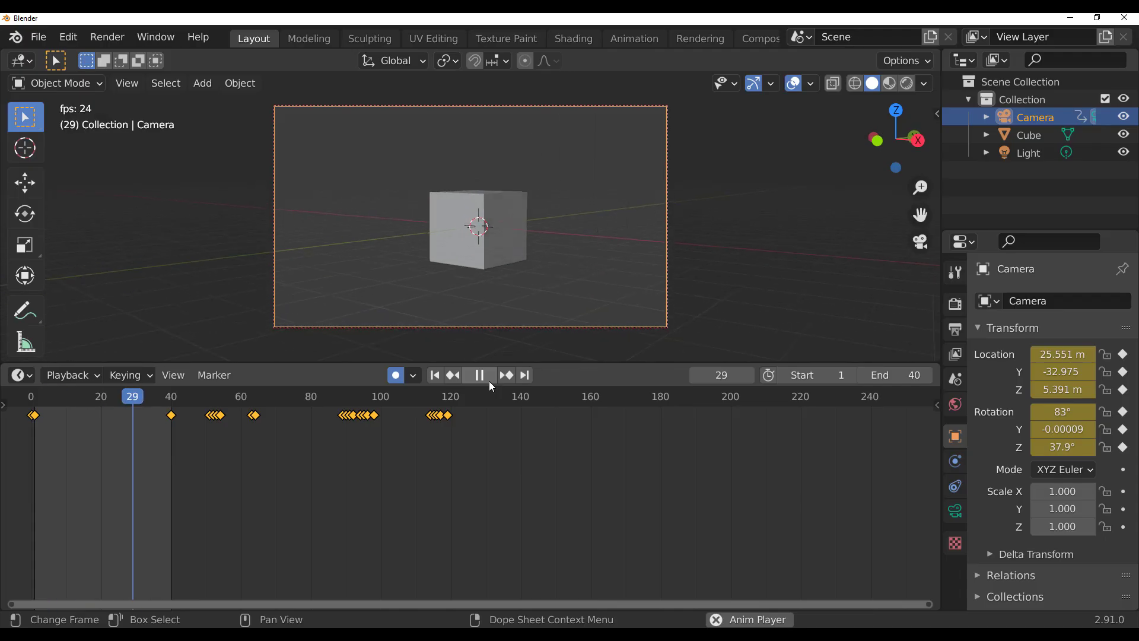
pyautogui.click(482, 376)
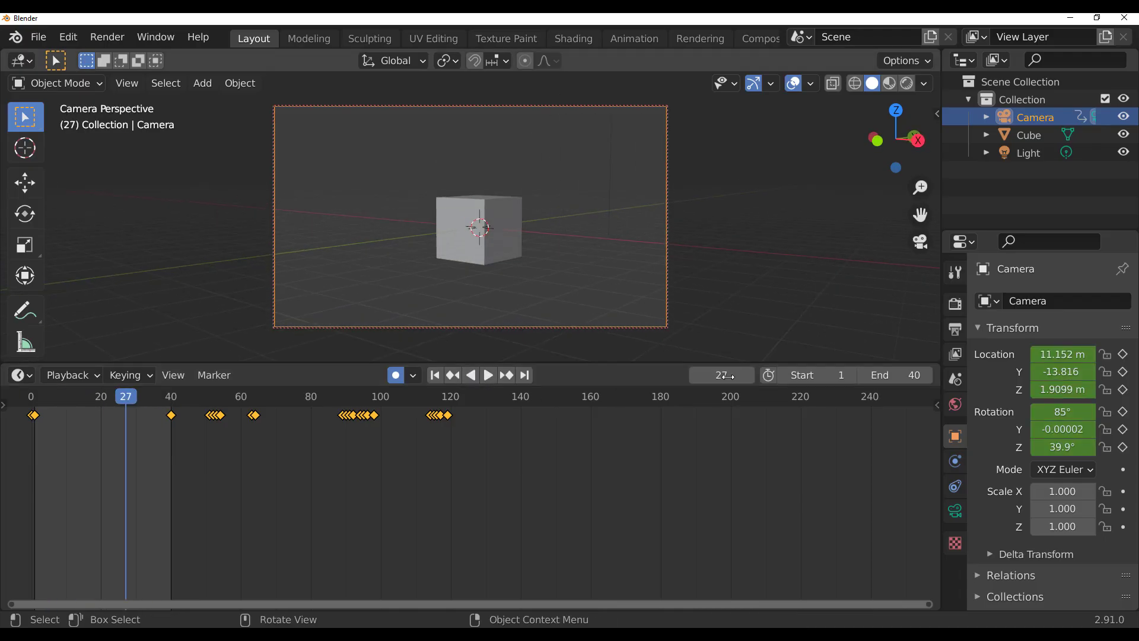
# - Shrink the timeline back down and start a new file
pyautogui.moveTo(701, 361); pyautogui.dragTo(701, 541)
pyautogui.click(38, 37)
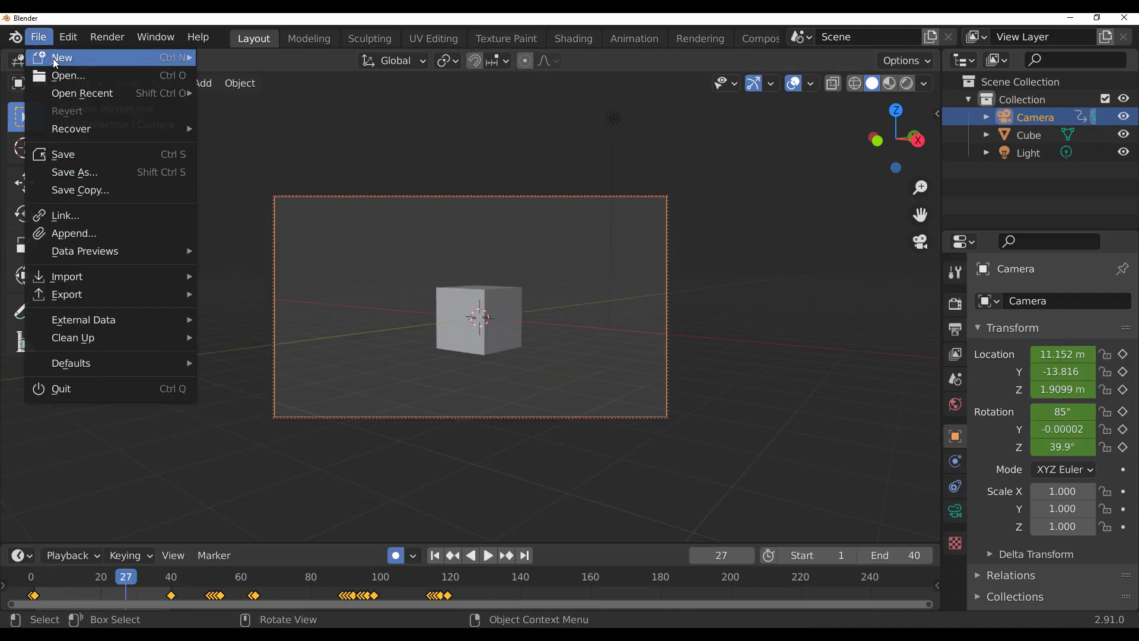
pyautogui.hotkey('ctrl', 'q')
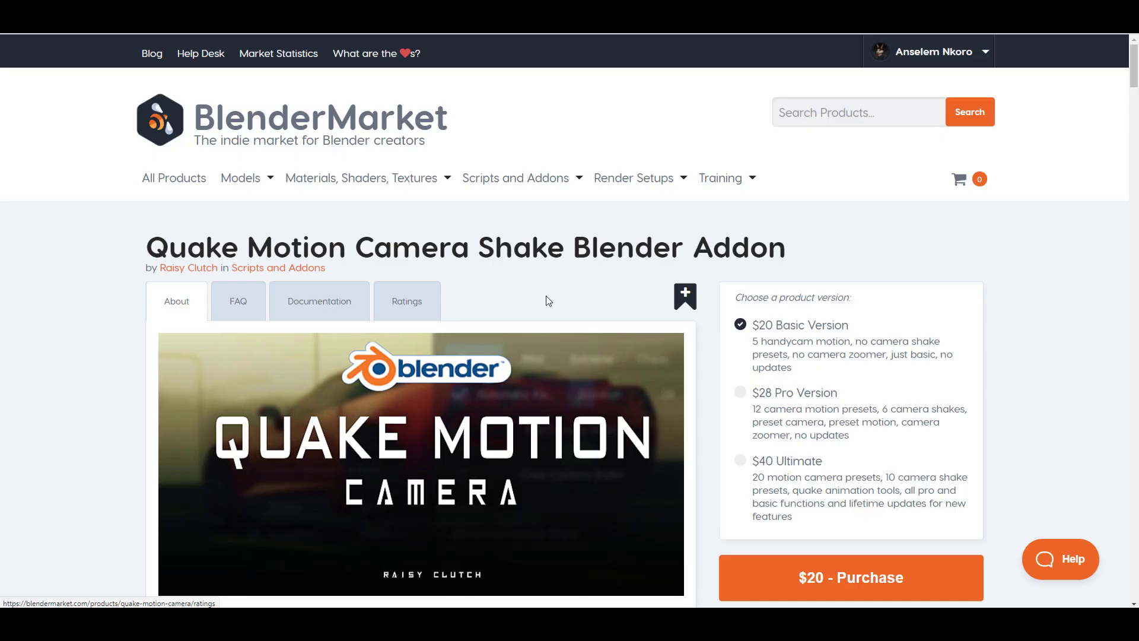
# - Scroll the Quake Motion Camera Shake add-on page up and down to its YouTube tutorials
pyautogui.scroll(-10, 545, 297)
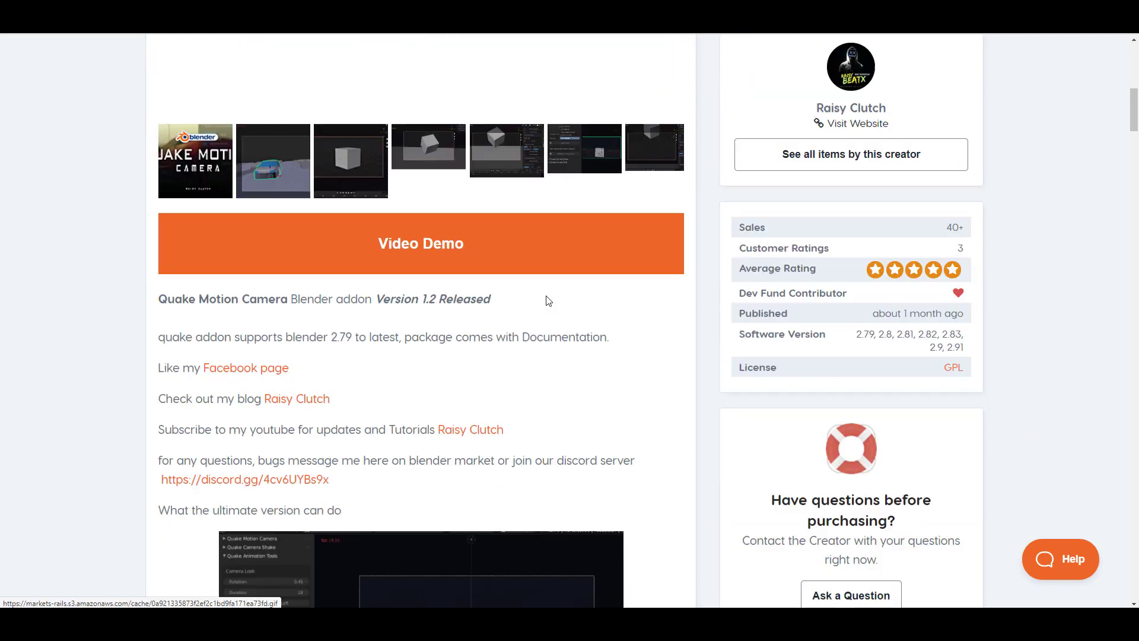
pyautogui.scroll(8, 546, 300)
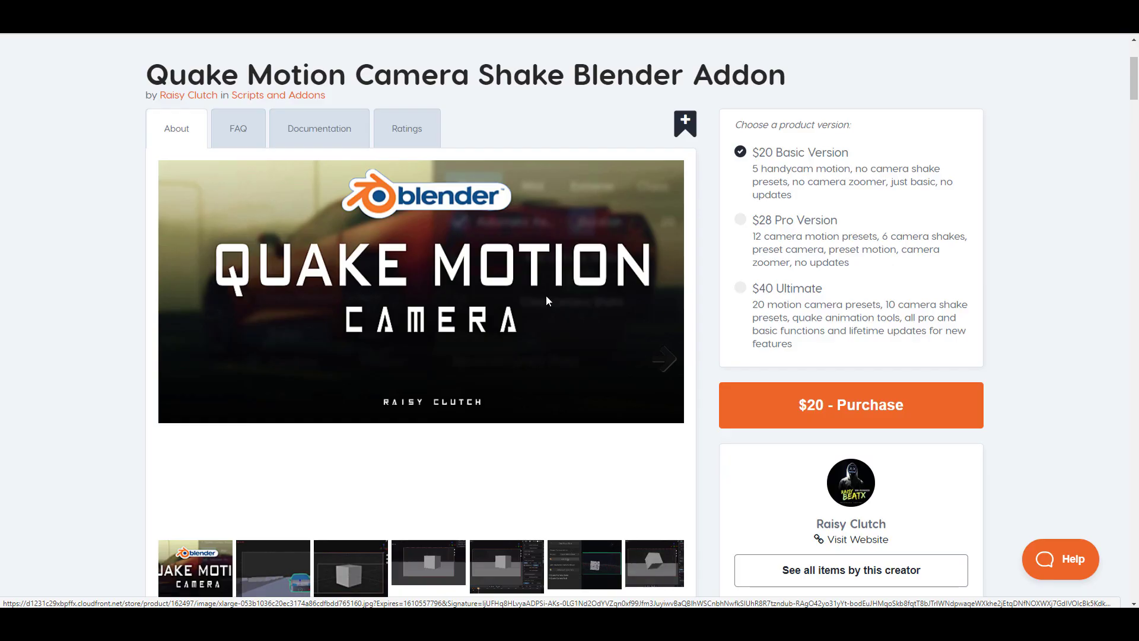
pyautogui.scroll(-8, 546, 296)
pyautogui.scroll(4, 546, 296)
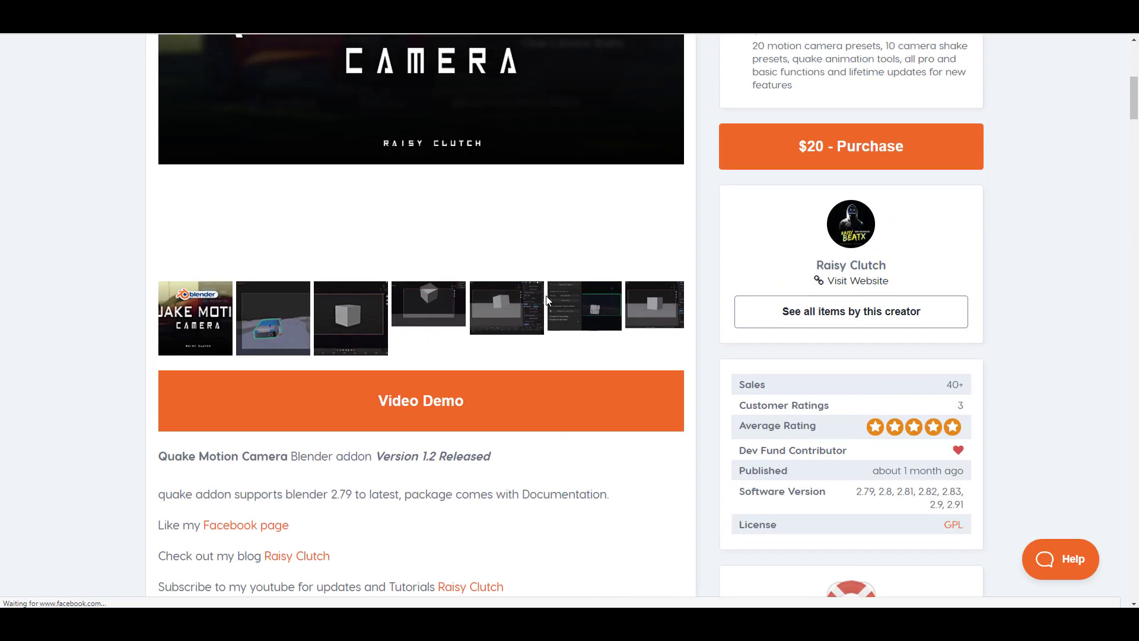
pyautogui.scroll(4, 546, 299)
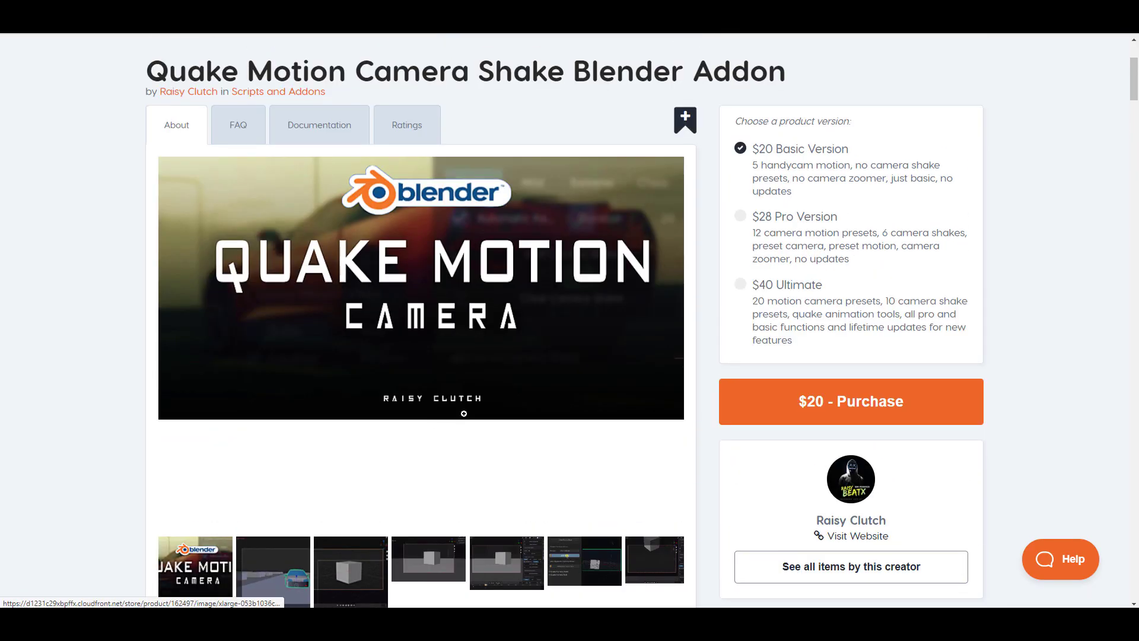
pyautogui.scroll(-17, 697, 318)
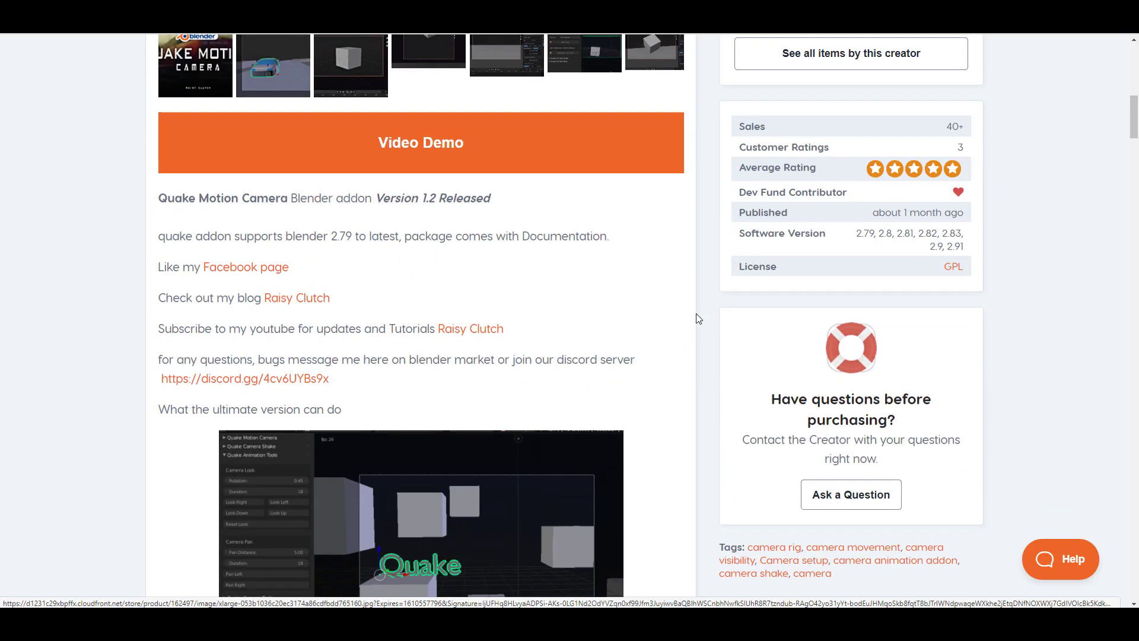
pyautogui.scroll(-5, 697, 319)
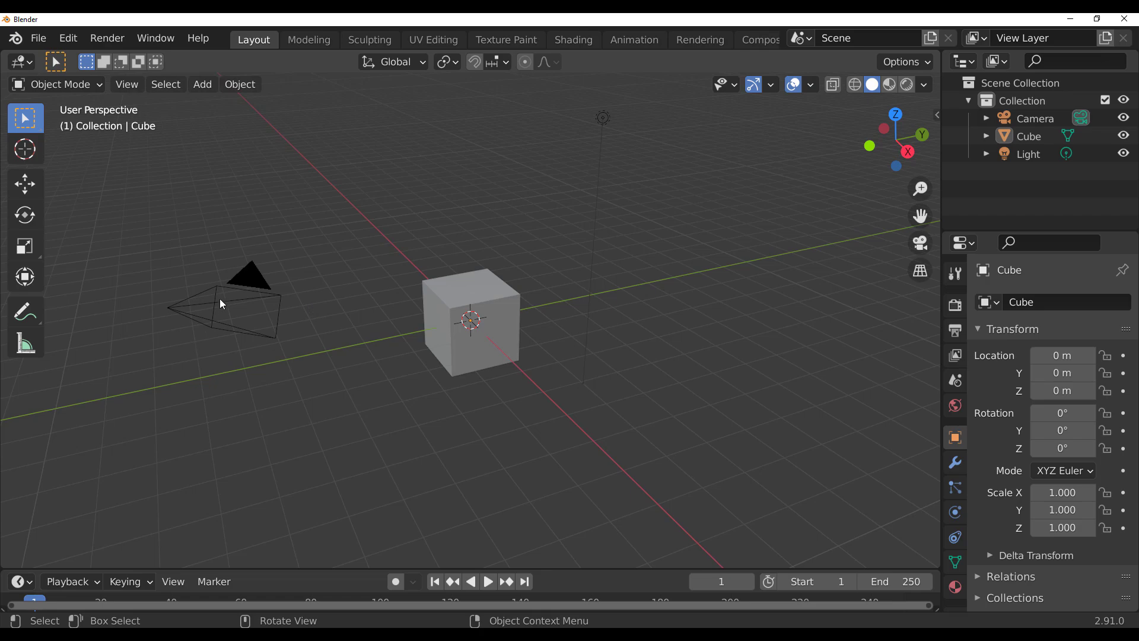
# - Show the sidebar's Quake tab, collapse its four panels, and orbit to view the cube from the side
pyautogui.click(68, 42)
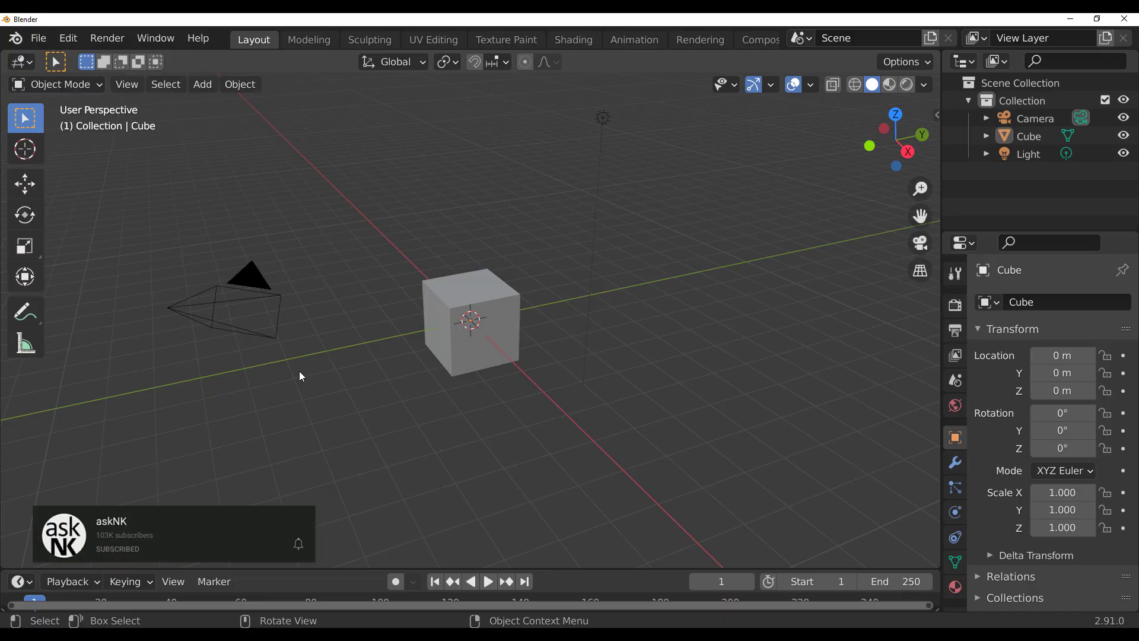
pyautogui.press('n')
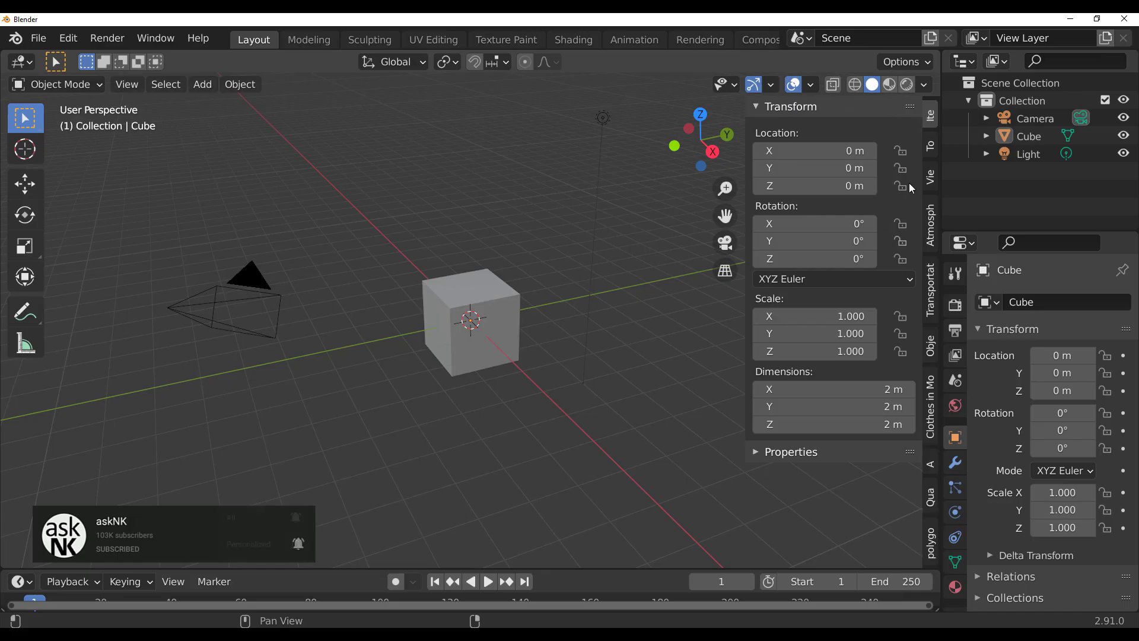
pyautogui.click(930, 497)
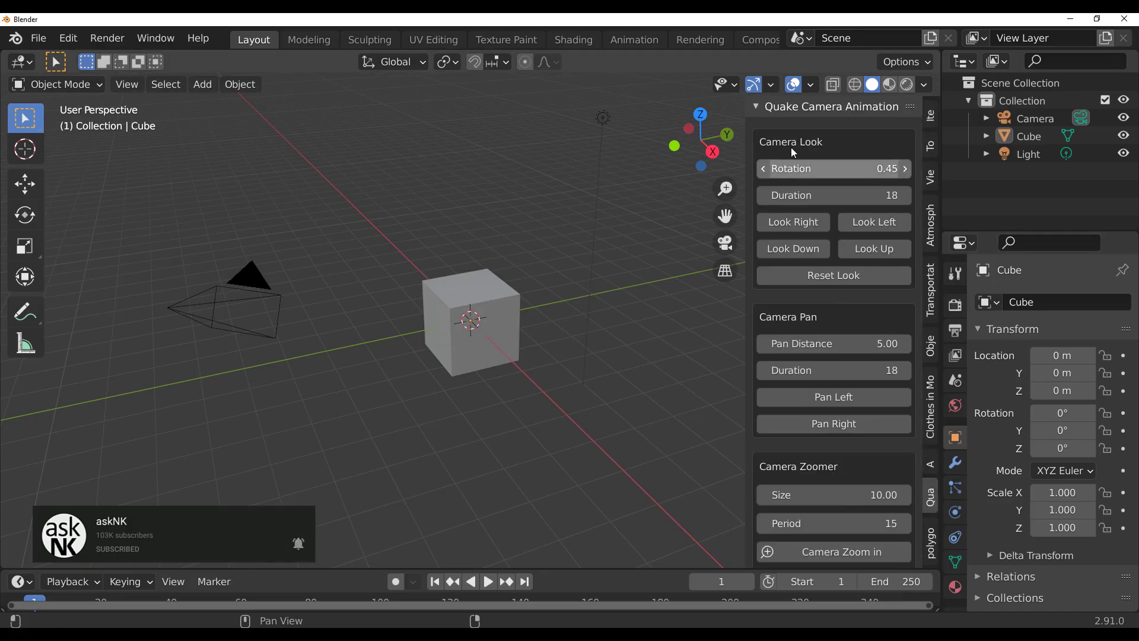
pyautogui.click(756, 106)
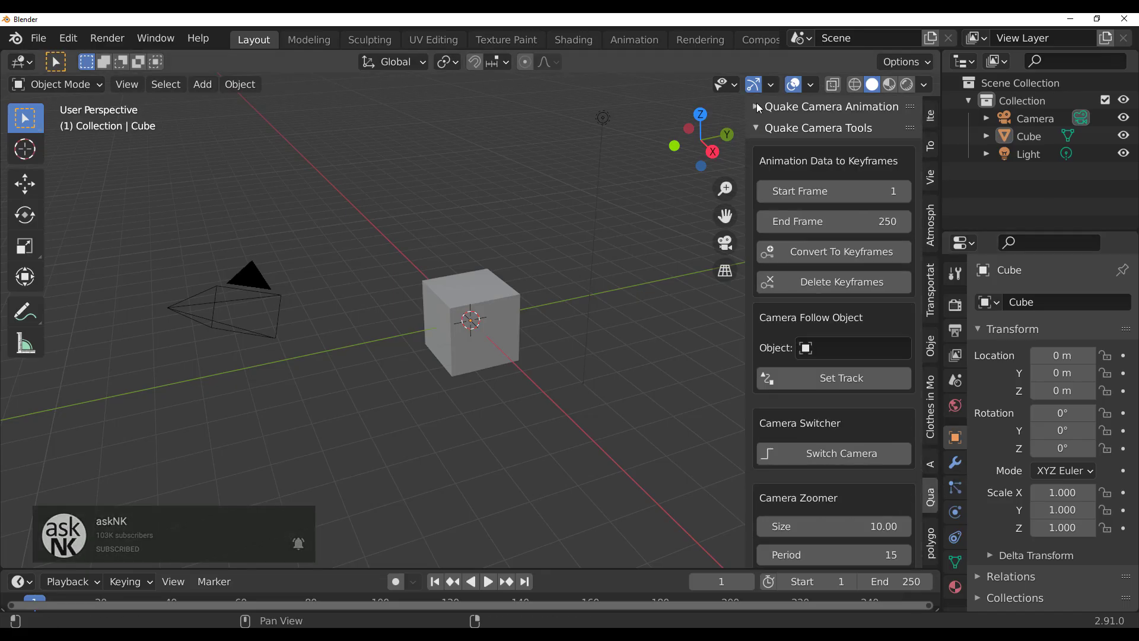
pyautogui.click(757, 127)
pyautogui.click(757, 149)
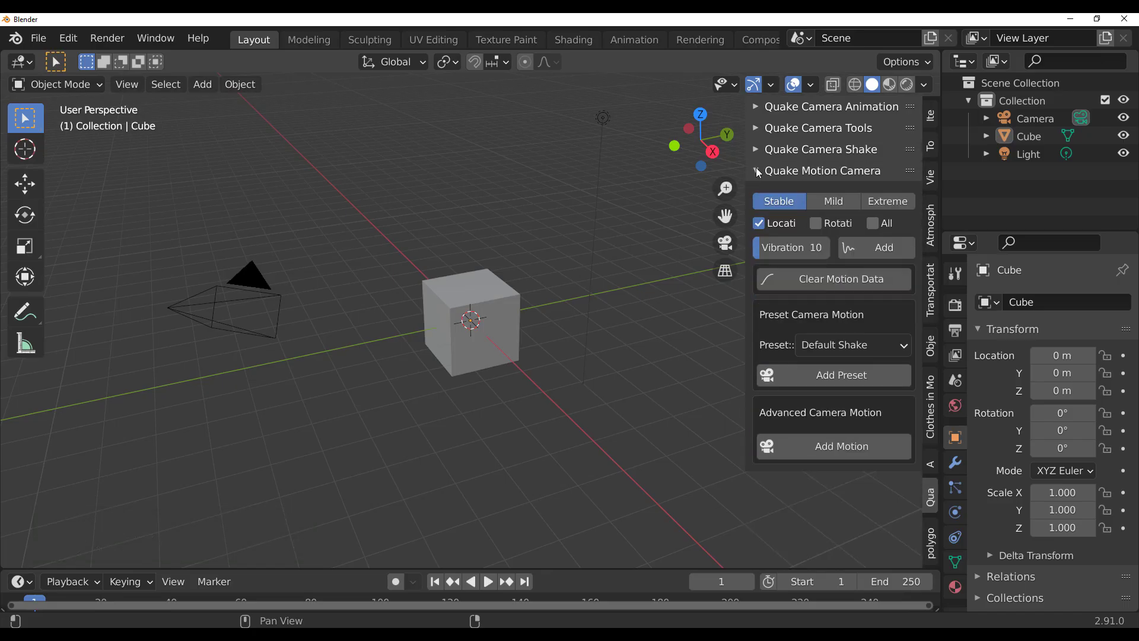
pyautogui.click(757, 171)
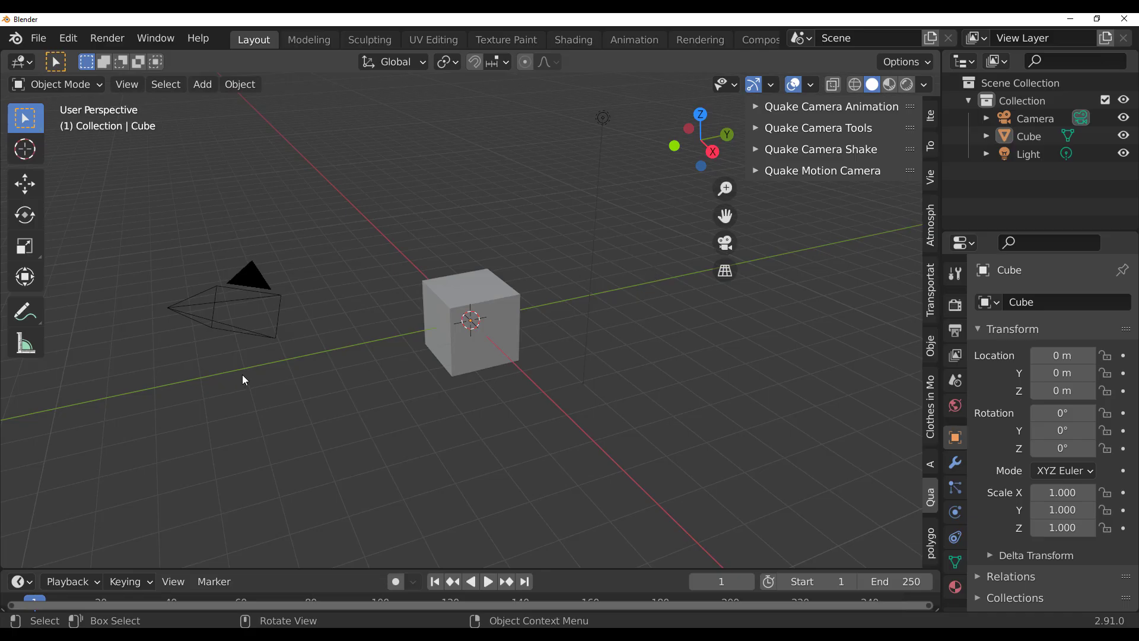
pyautogui.moveTo(438, 354); pyautogui.dragTo(315, 292, button='middle')
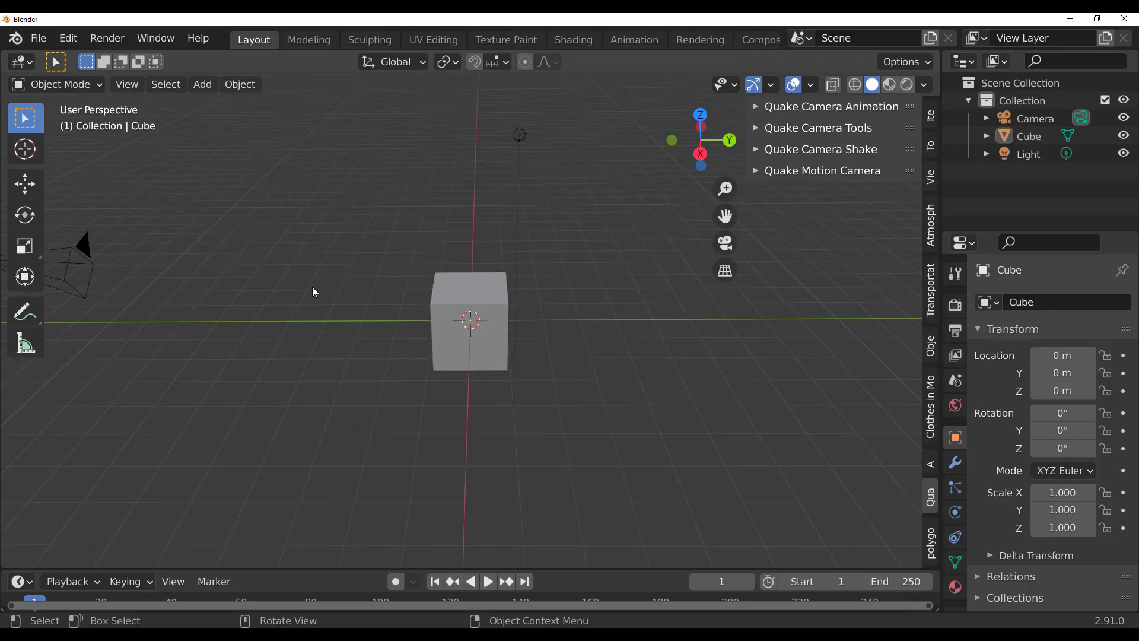
# - Add a Quake Motion Camera, enlarge the timeline, and watch its animation through the camera view
pyautogui.hotkey('shift', 'a')
pyautogui.moveTo(320, 359)
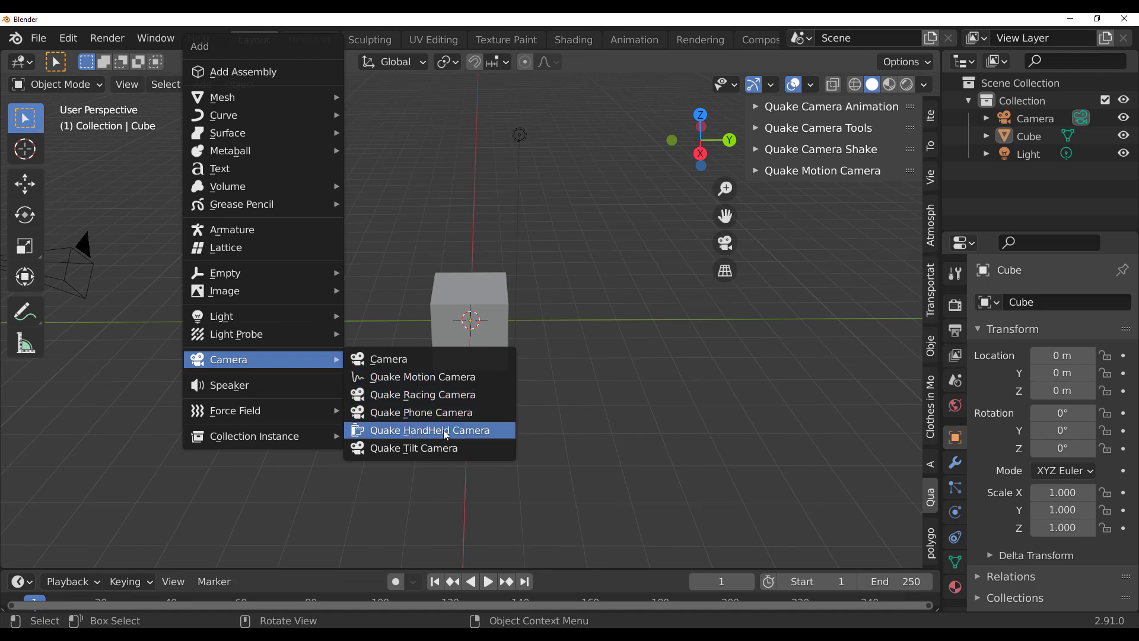
pyautogui.click(393, 378)
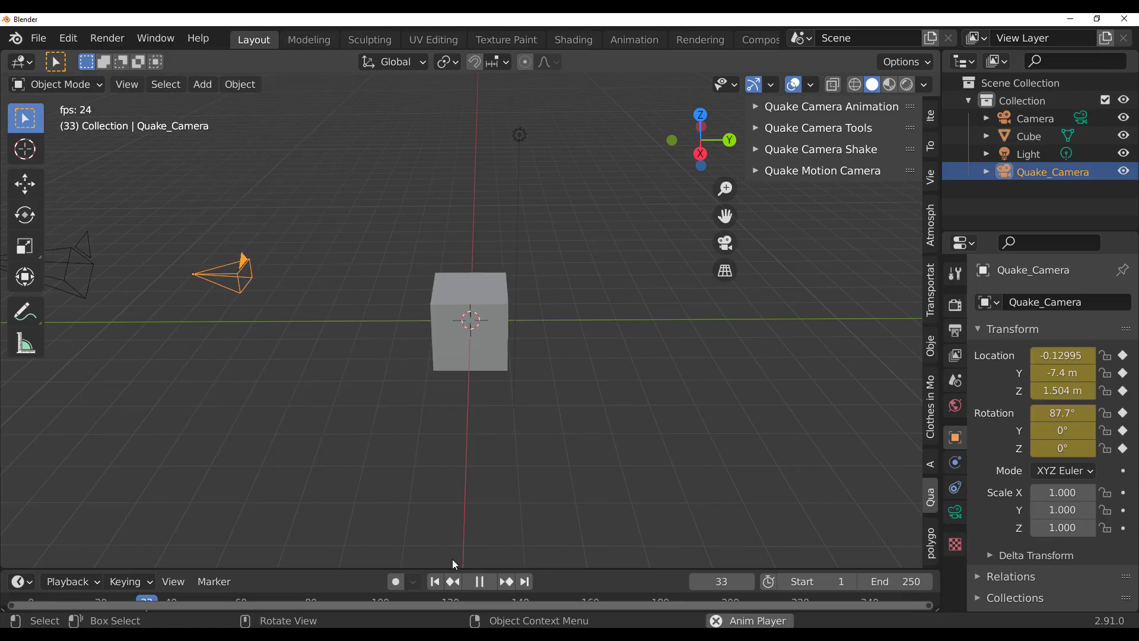
pyautogui.moveTo(454, 567); pyautogui.dragTo(454, 520)
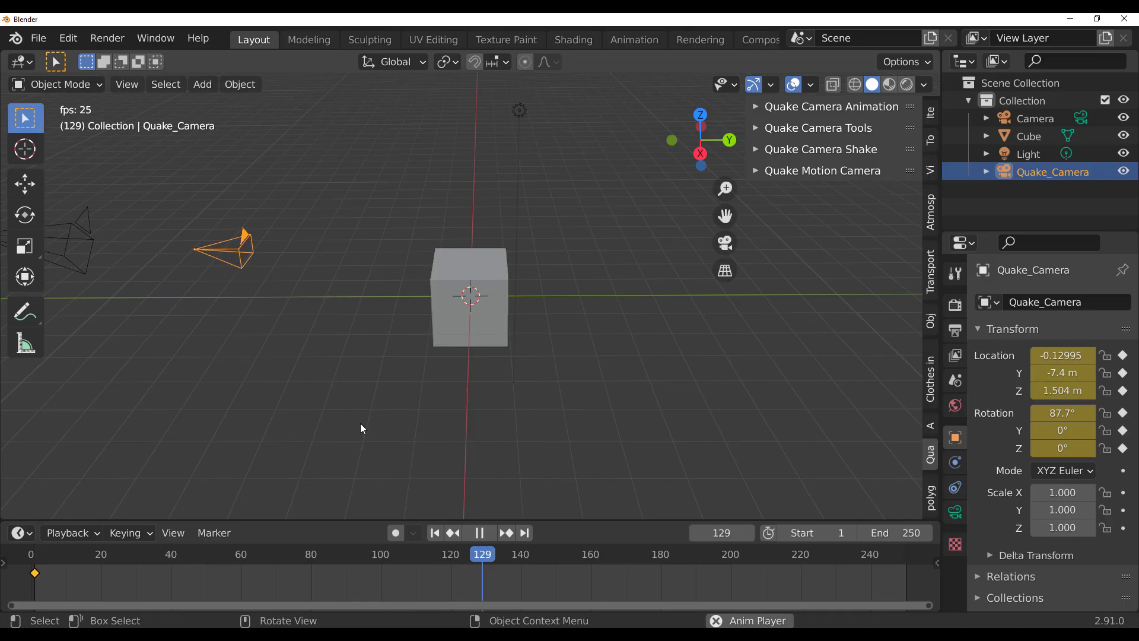
pyautogui.press('KP_0')
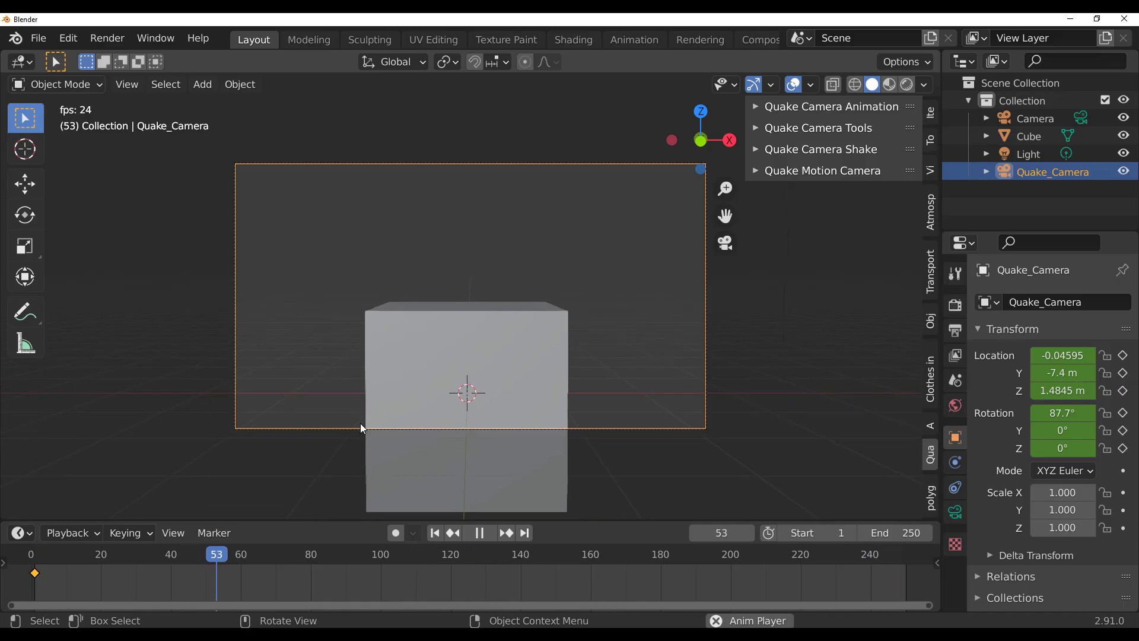
# - Delete the Quake_Camera and make the original Camera the active scene camera
pyautogui.click(478, 533)
pyautogui.click(435, 533)
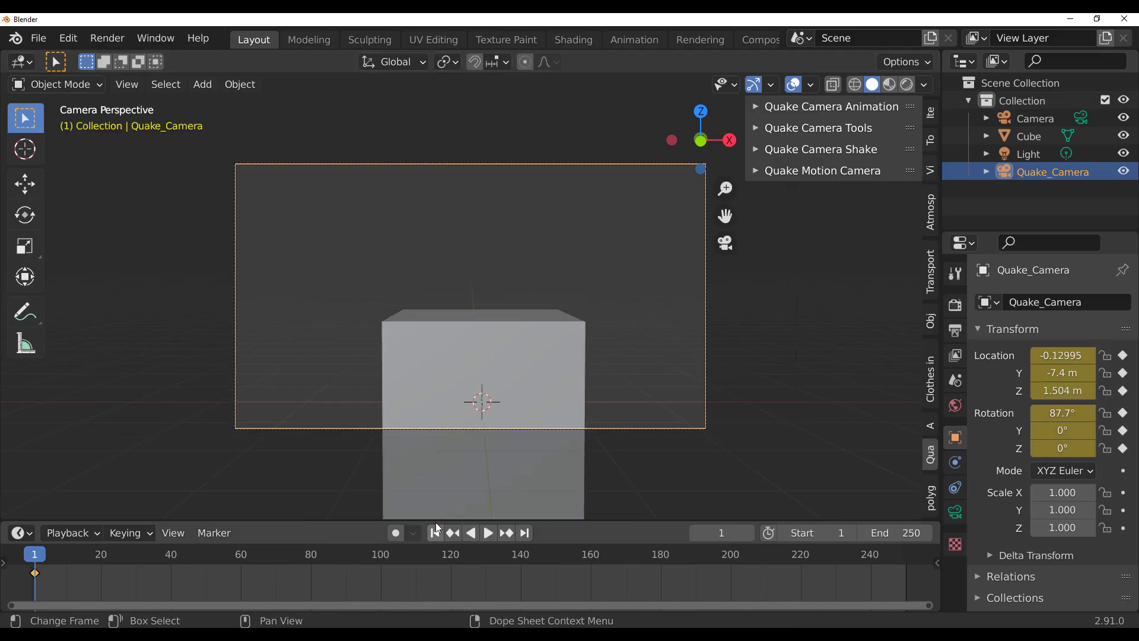
pyautogui.press('KP_0')
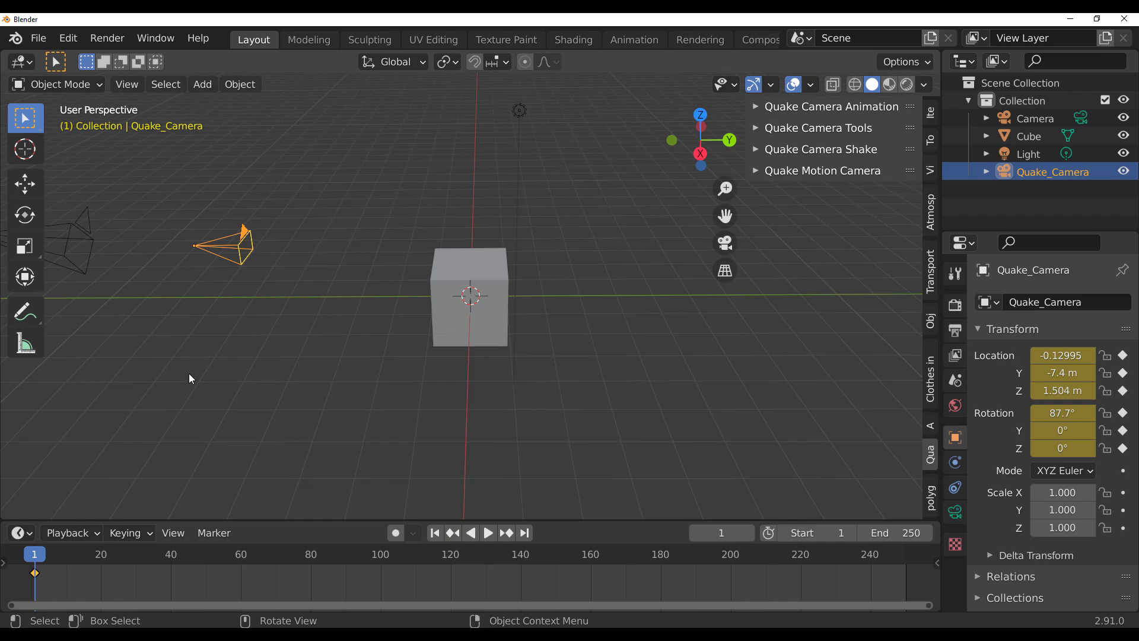
pyautogui.click(203, 186)
pyautogui.click(238, 244)
pyautogui.press('Delete')
pyautogui.scroll(-3, 283, 321)
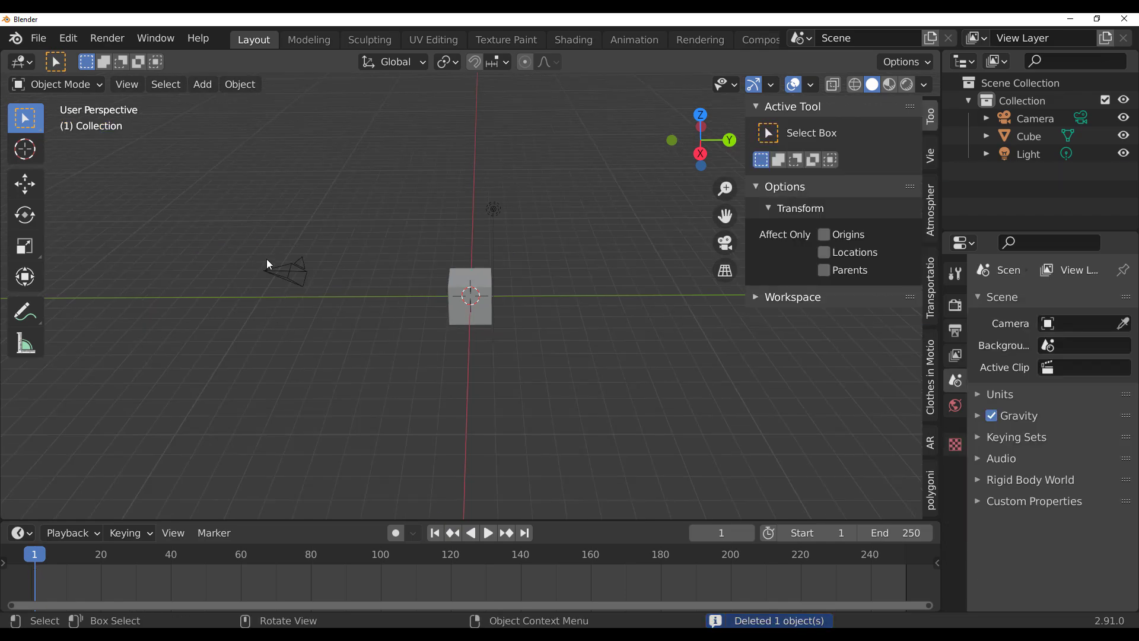
pyautogui.moveTo(266, 258); pyautogui.dragTo(291, 318)
pyautogui.press('KP_0')
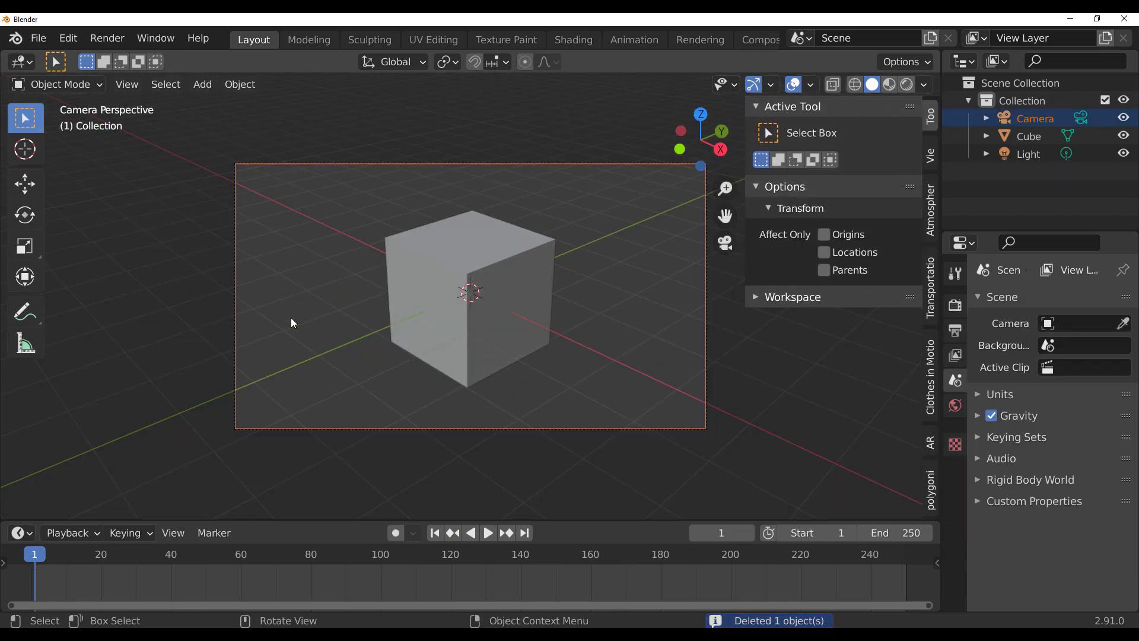
# - Briefly preview playback, then move the Camera back to Y -10.59 m at frame 1
pyautogui.click(536, 504)
pyautogui.click(487, 532)
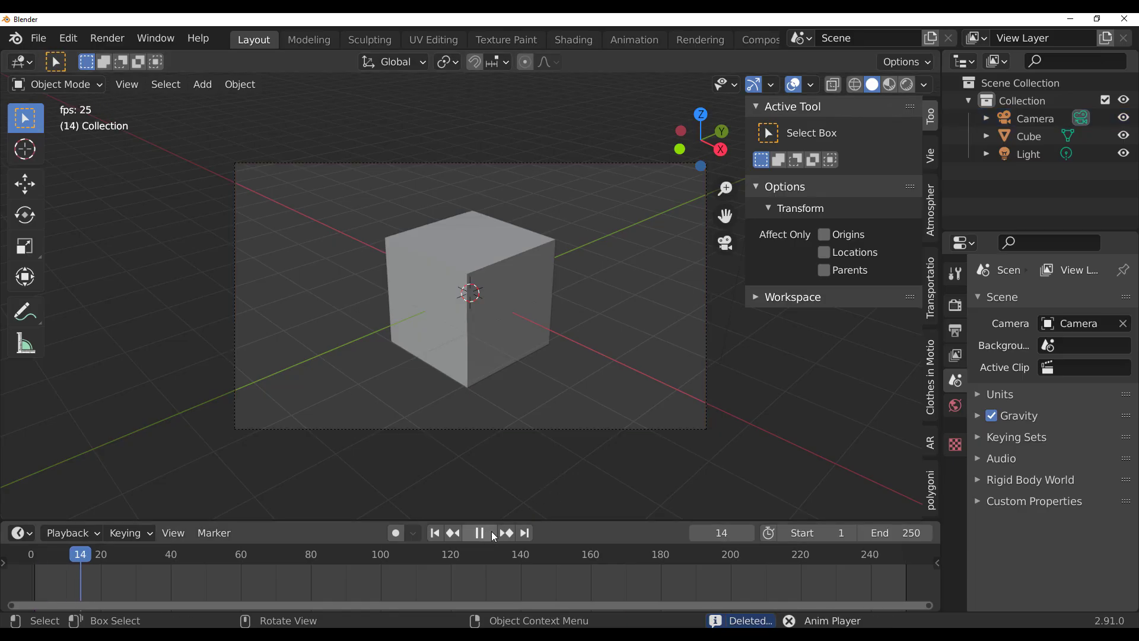
pyautogui.click(482, 535)
pyautogui.click(434, 533)
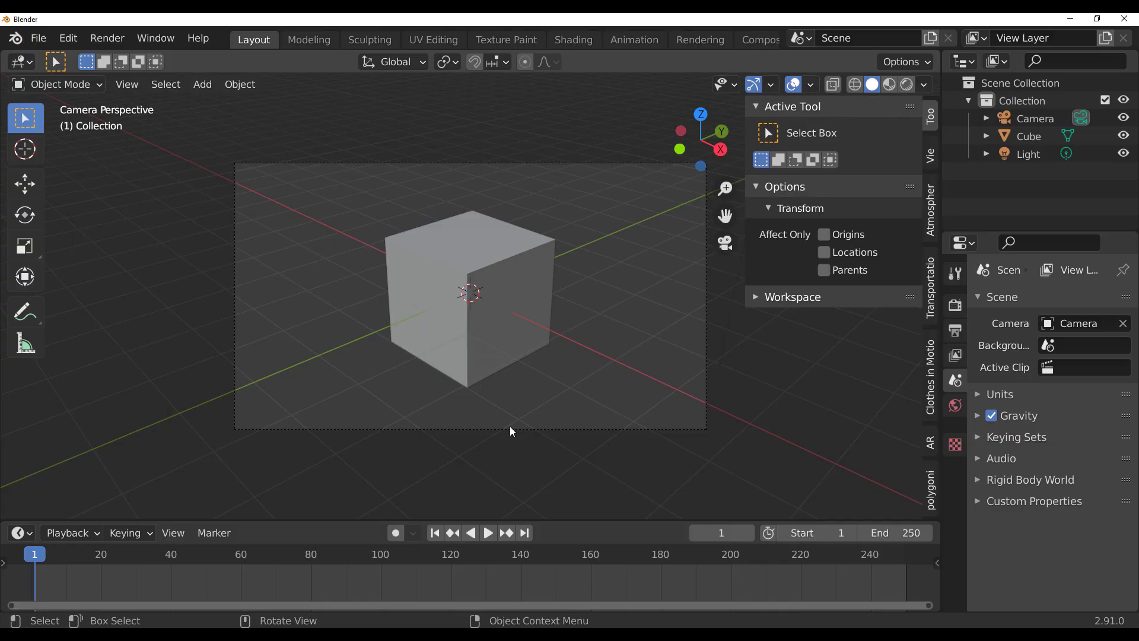
pyautogui.press('KP_0')
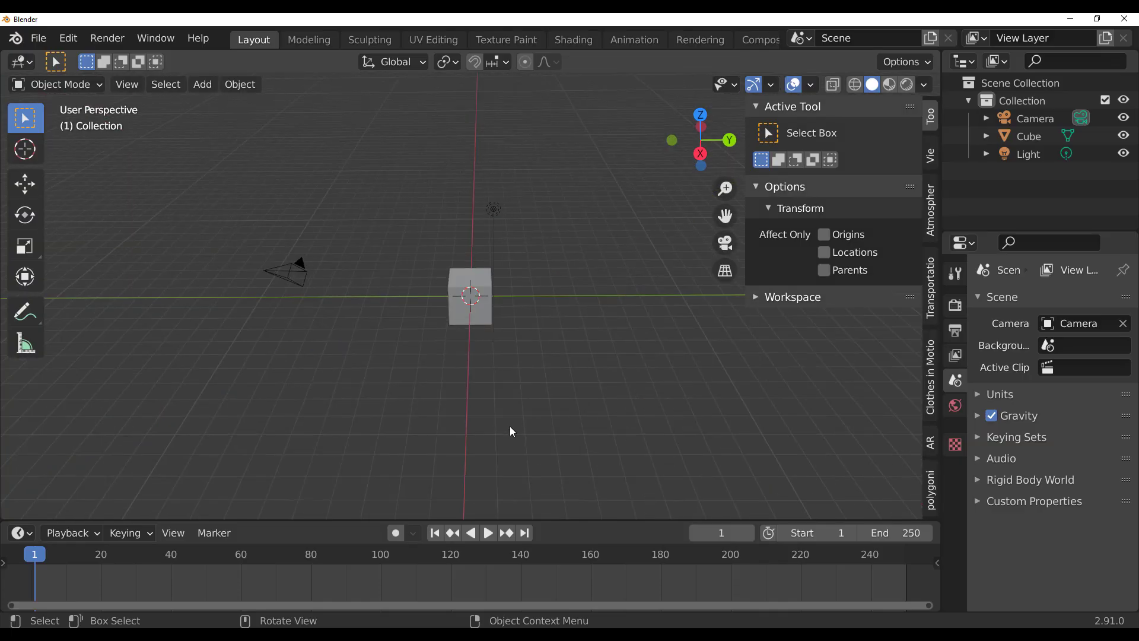
pyautogui.click(288, 282)
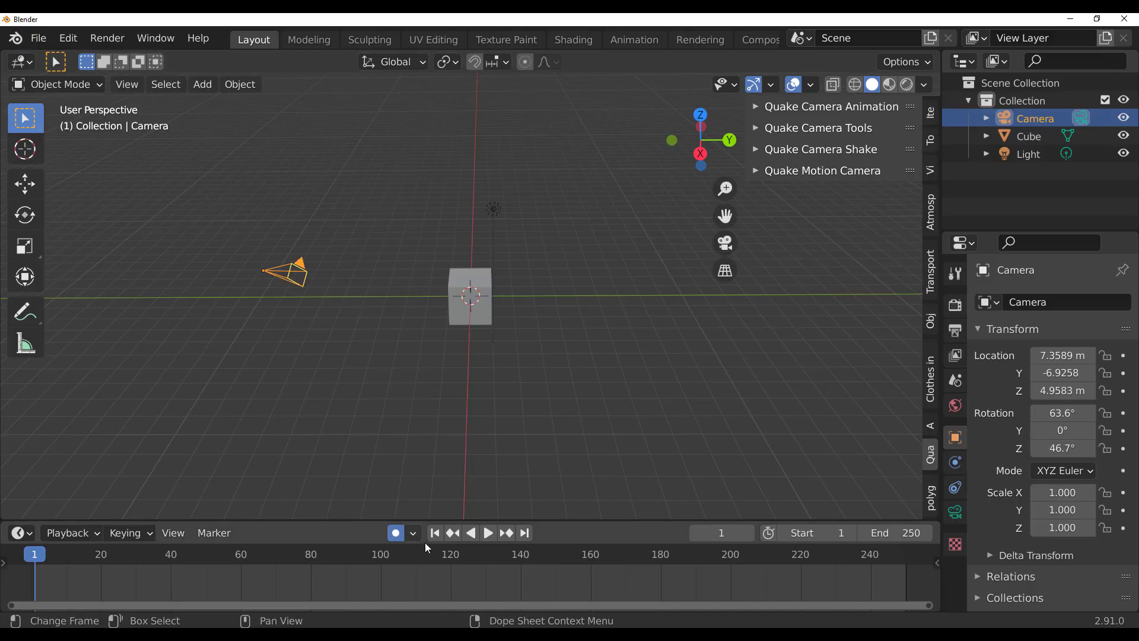
pyautogui.click(27, 191)
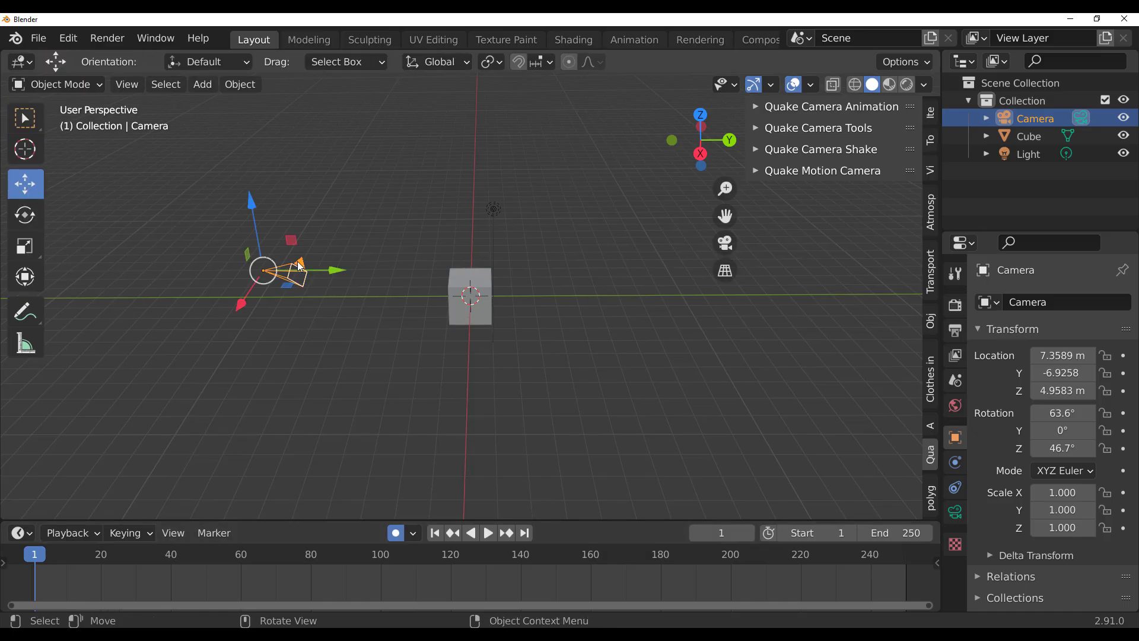
pyautogui.moveTo(326, 272); pyautogui.dragTo(219, 272)
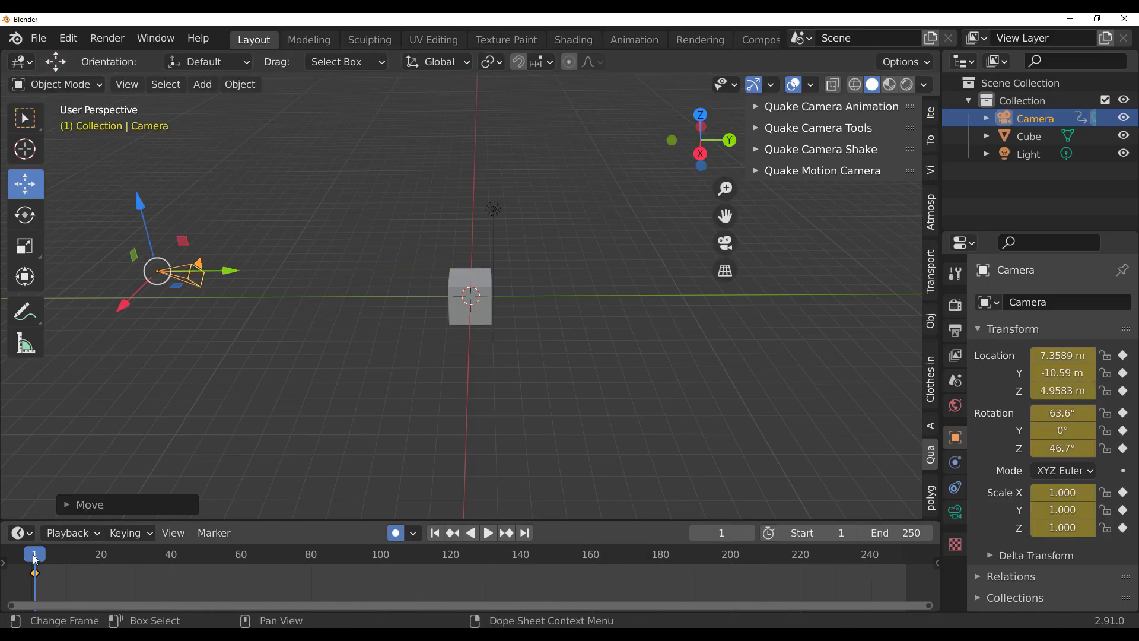
# - Key the camera at Y -6.9552 m on frame 60 and preview the push-in through the camera
pyautogui.moveTo(35, 559); pyautogui.dragTo(243, 565)
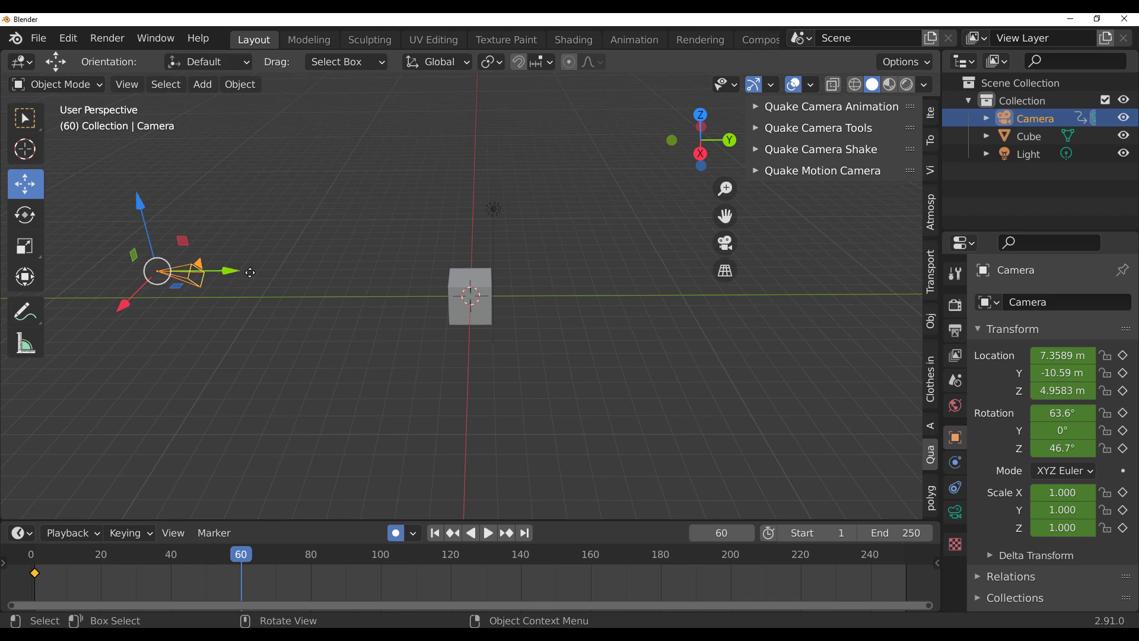
pyautogui.moveTo(250, 272); pyautogui.dragTo(344, 294)
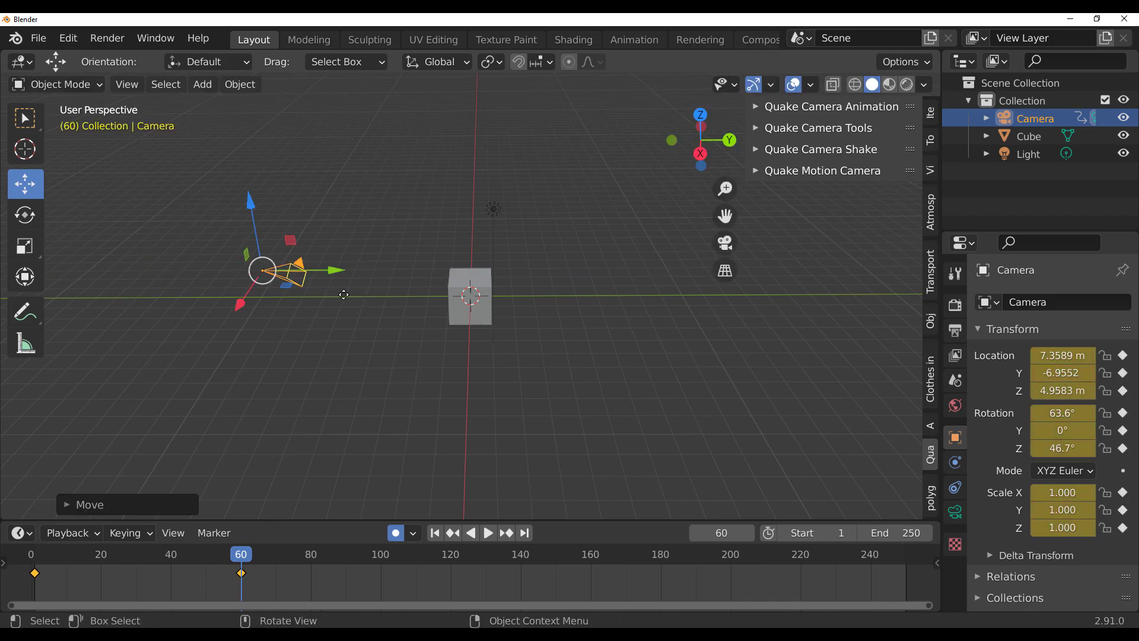
pyautogui.click(434, 533)
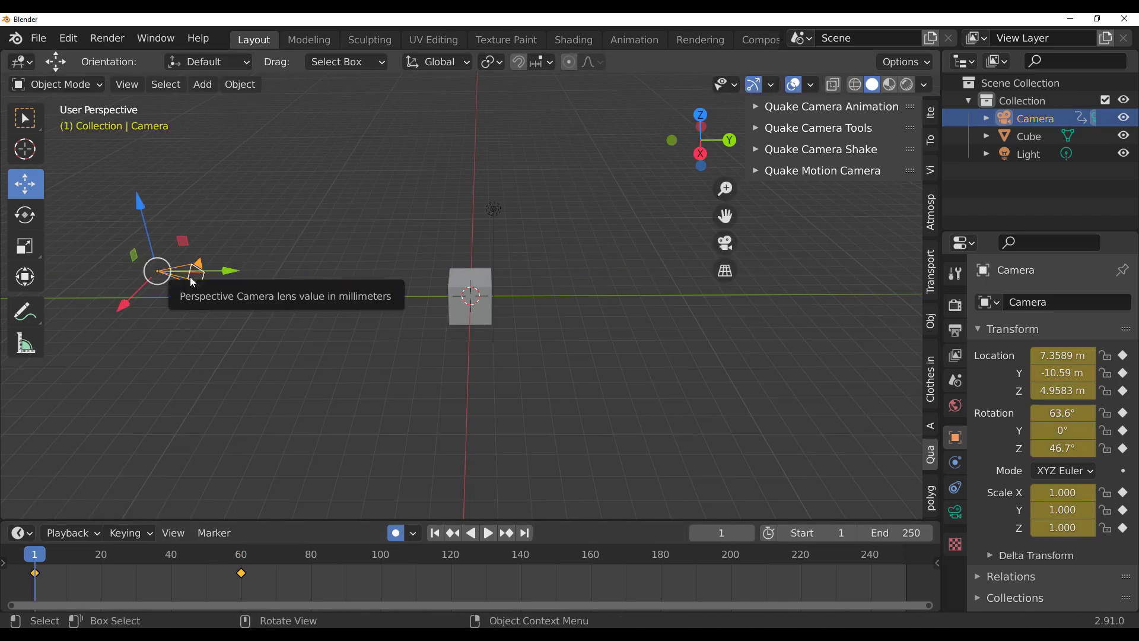
pyautogui.press('KP_0')
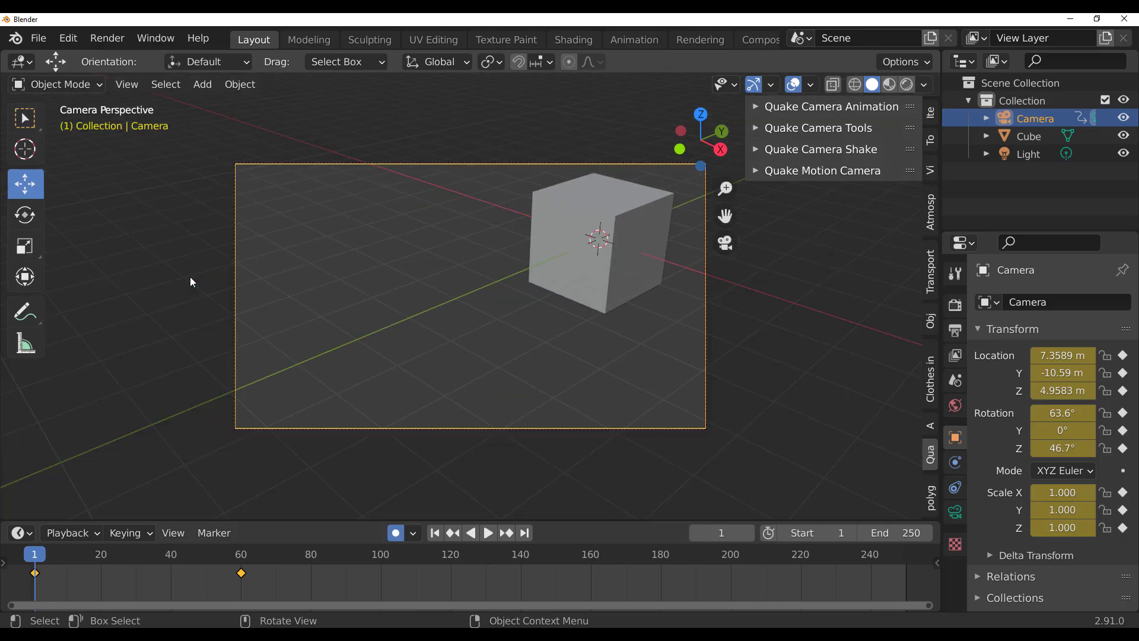
pyautogui.click(486, 533)
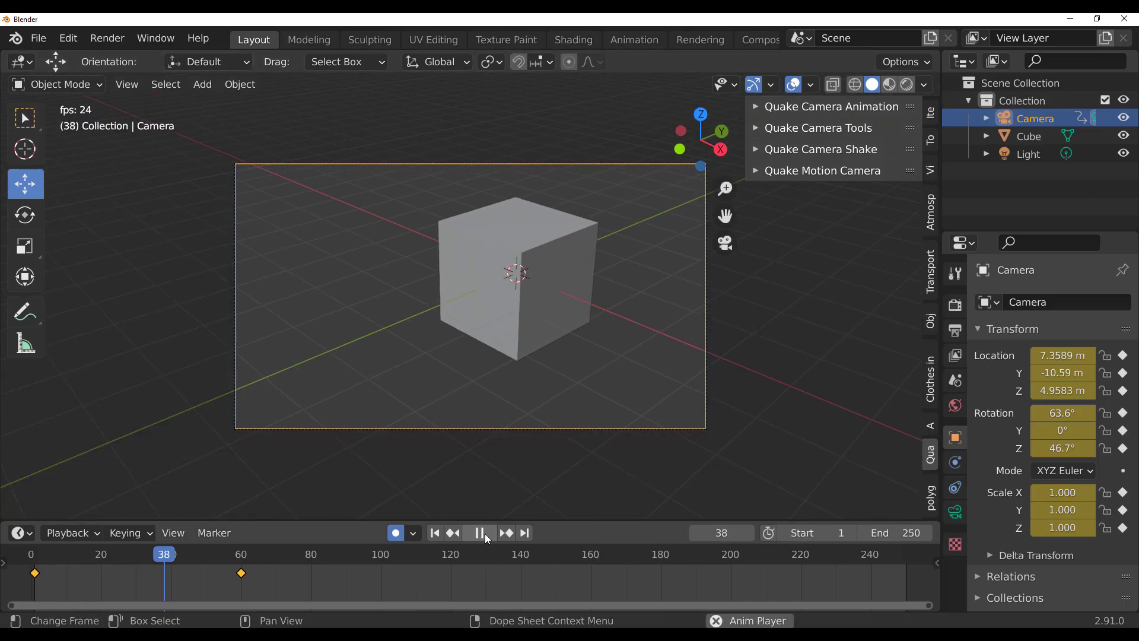
pyautogui.click(485, 533)
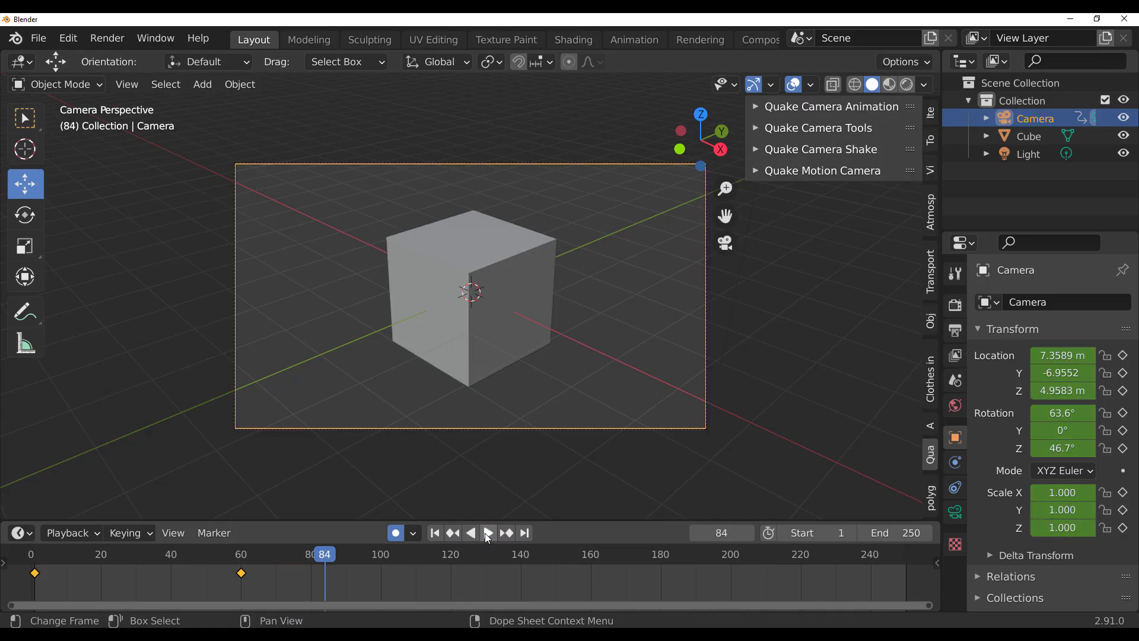
pyautogui.click(435, 532)
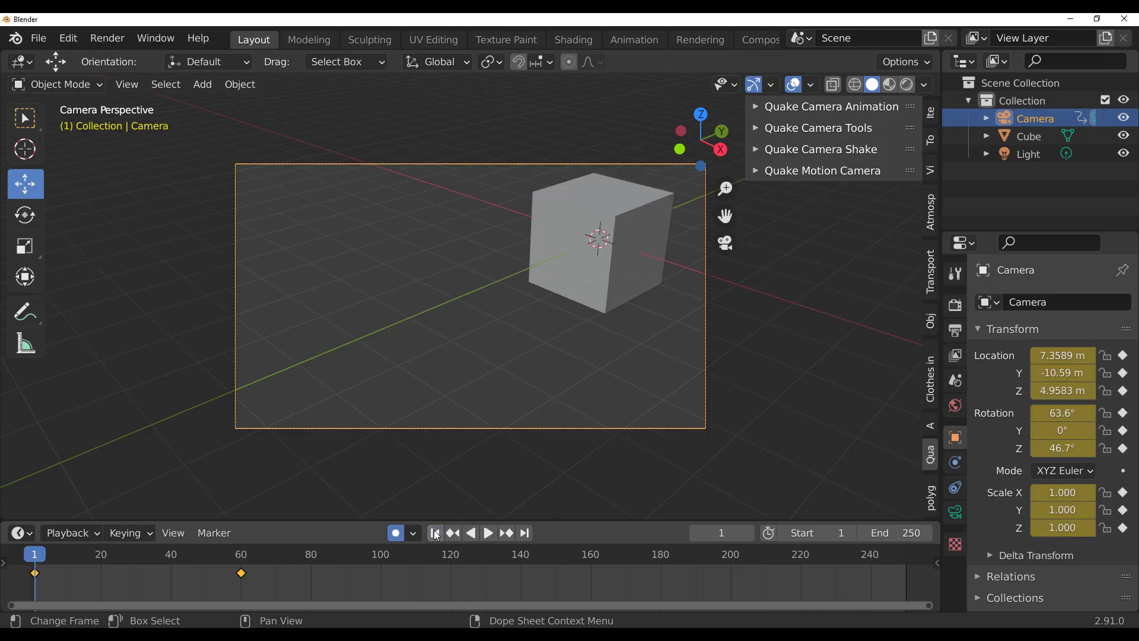
pyautogui.click(432, 362)
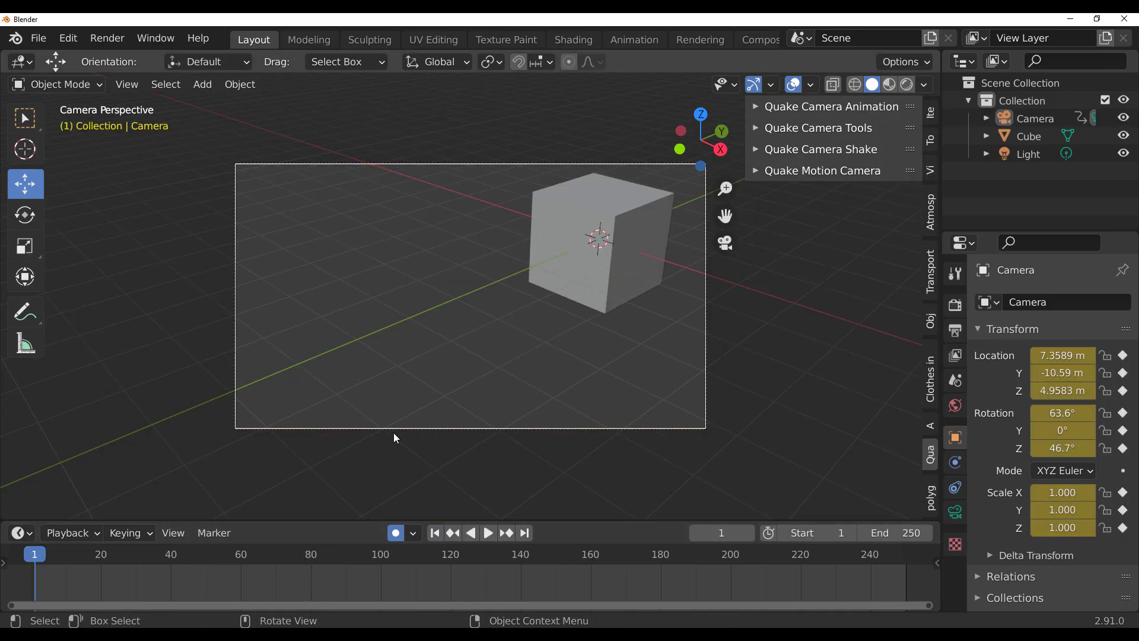
# - Apply Quake Add Motion to the Camera from its context menu and play the sway from frame 1
pyautogui.click(360, 426)
pyautogui.rightClick(284, 248)
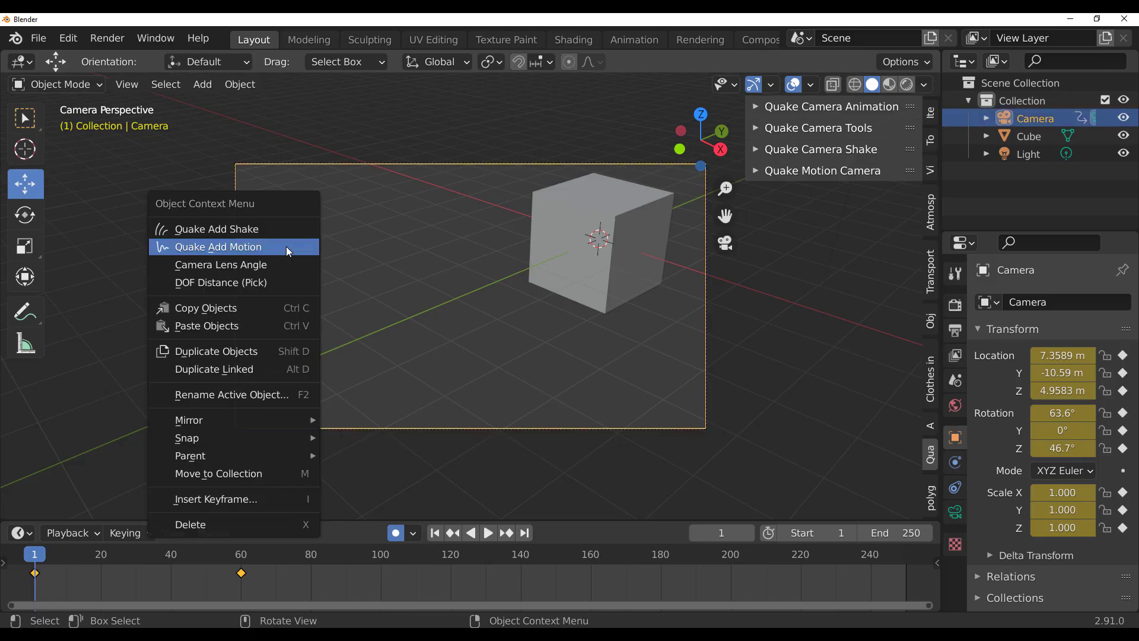
pyautogui.click(237, 248)
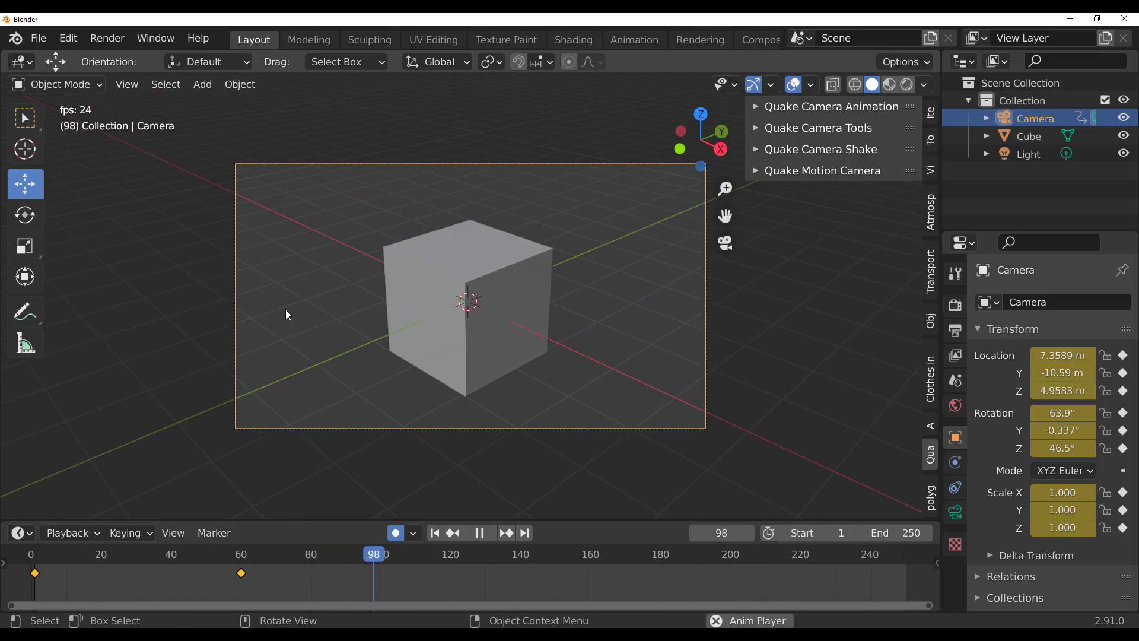
pyautogui.click(437, 532)
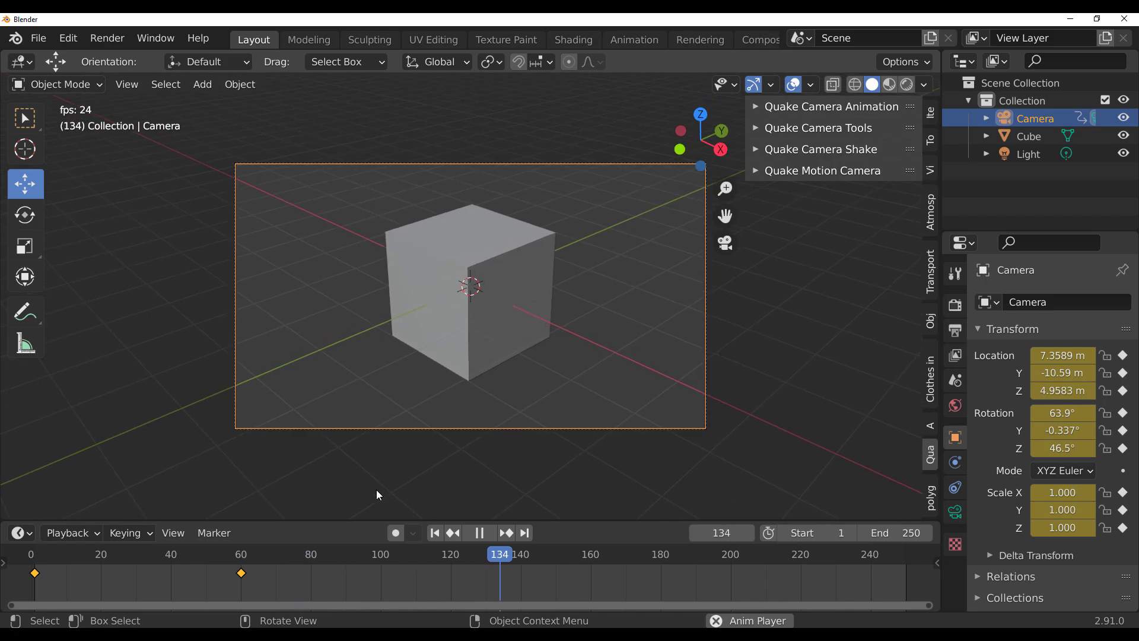
pyautogui.click(478, 533)
pyautogui.click(436, 535)
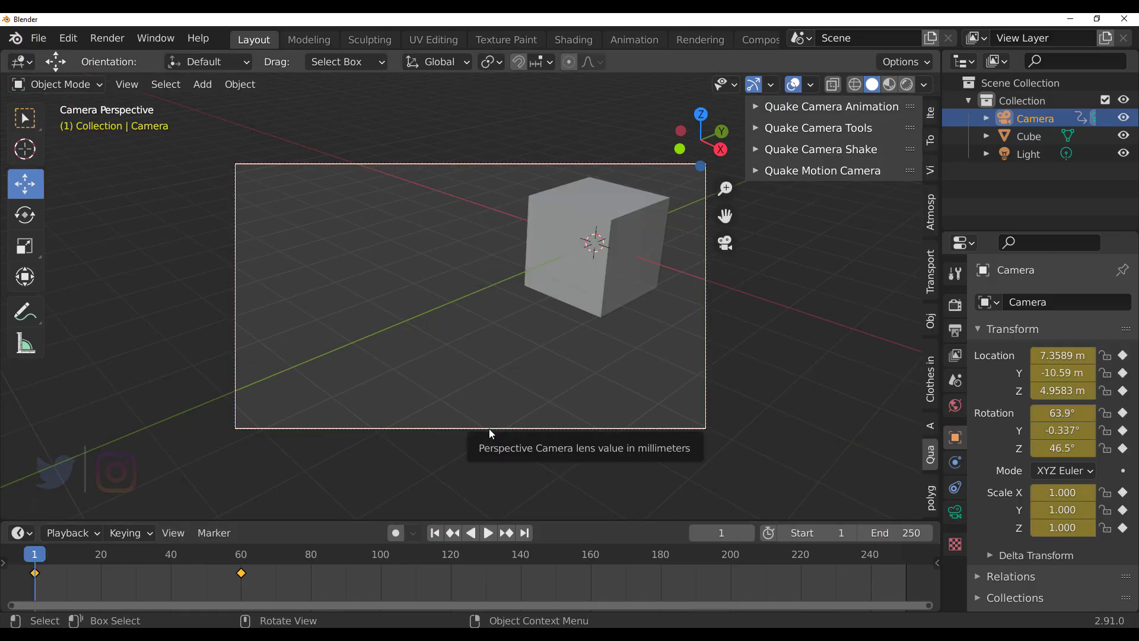
# - Generate Quake Motion Camera data with 3 vibrations and preview it
pyautogui.click(764, 172)
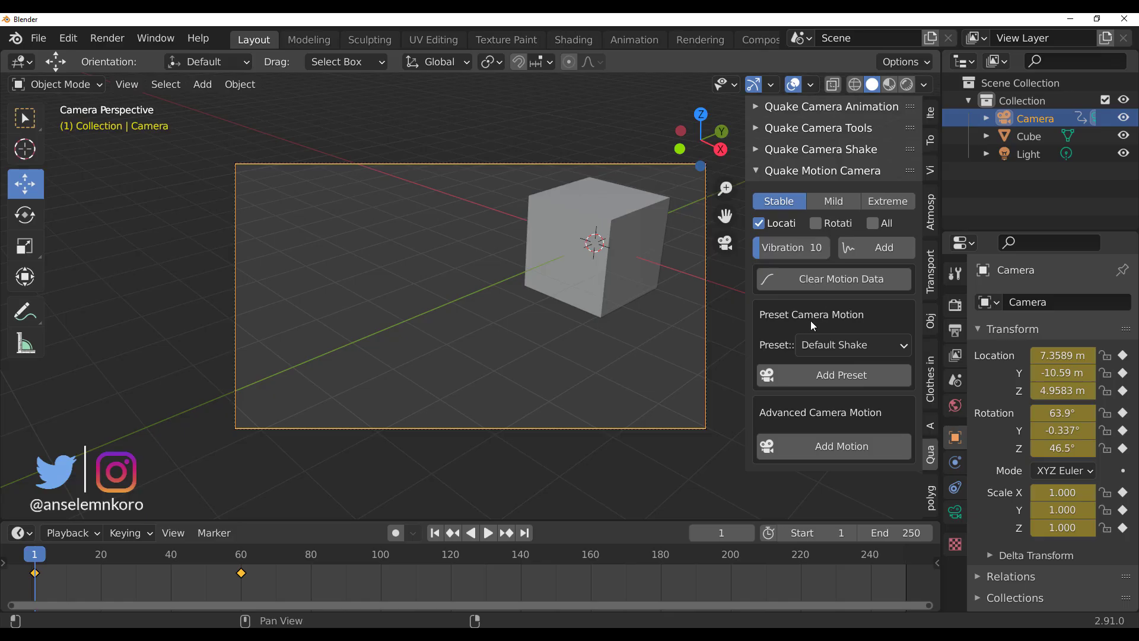
pyautogui.moveTo(803, 248); pyautogui.dragTo(771, 248)
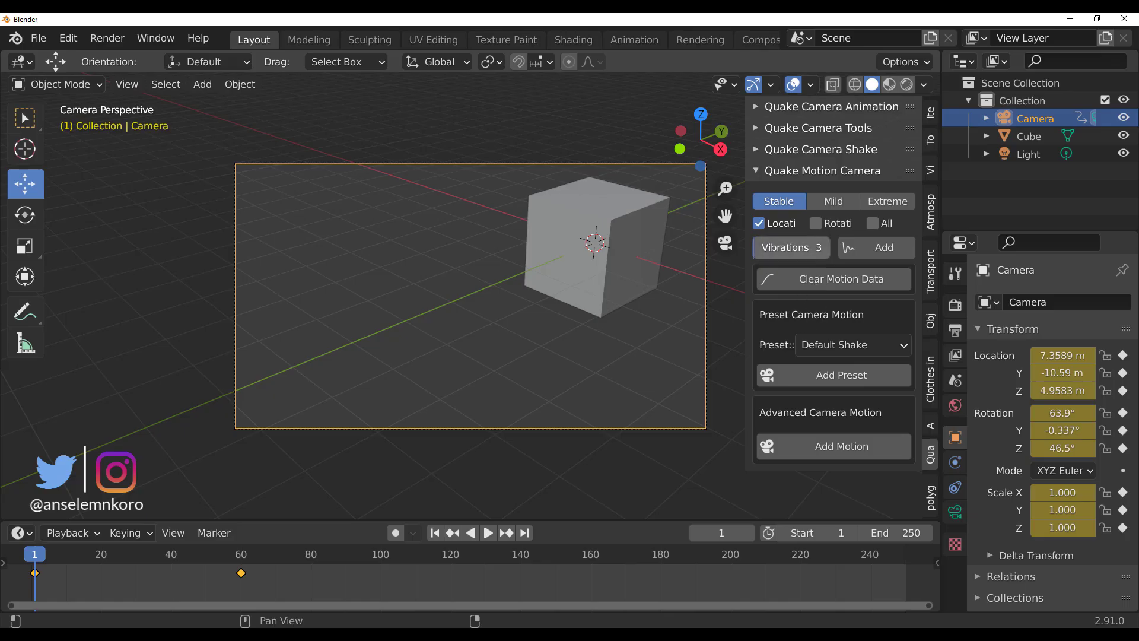
pyautogui.click(867, 248)
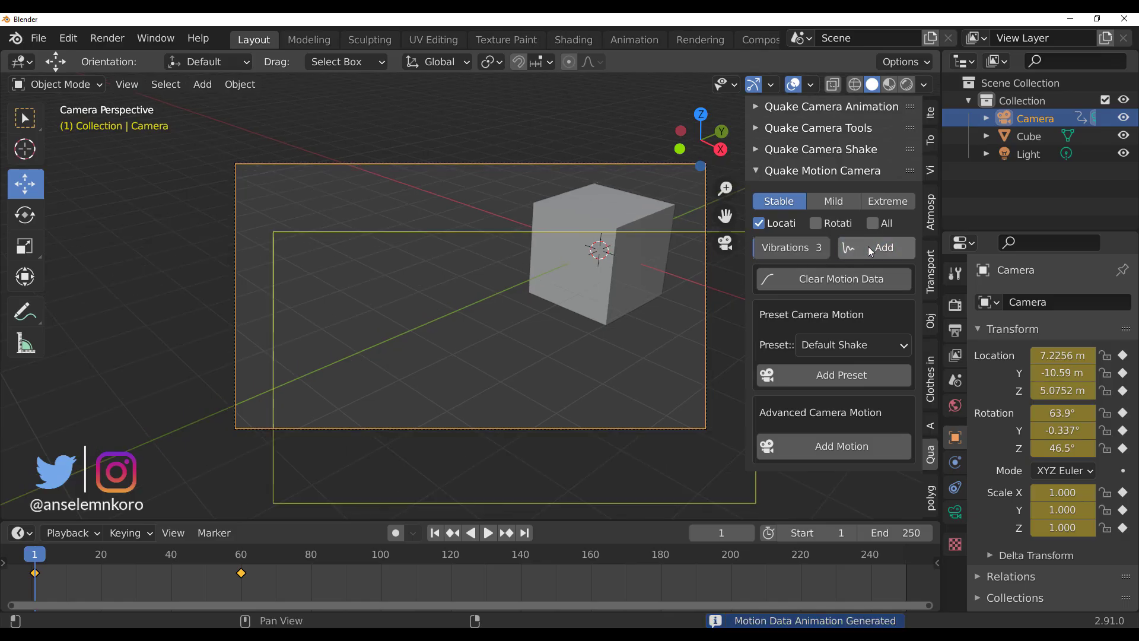
pyautogui.click(488, 533)
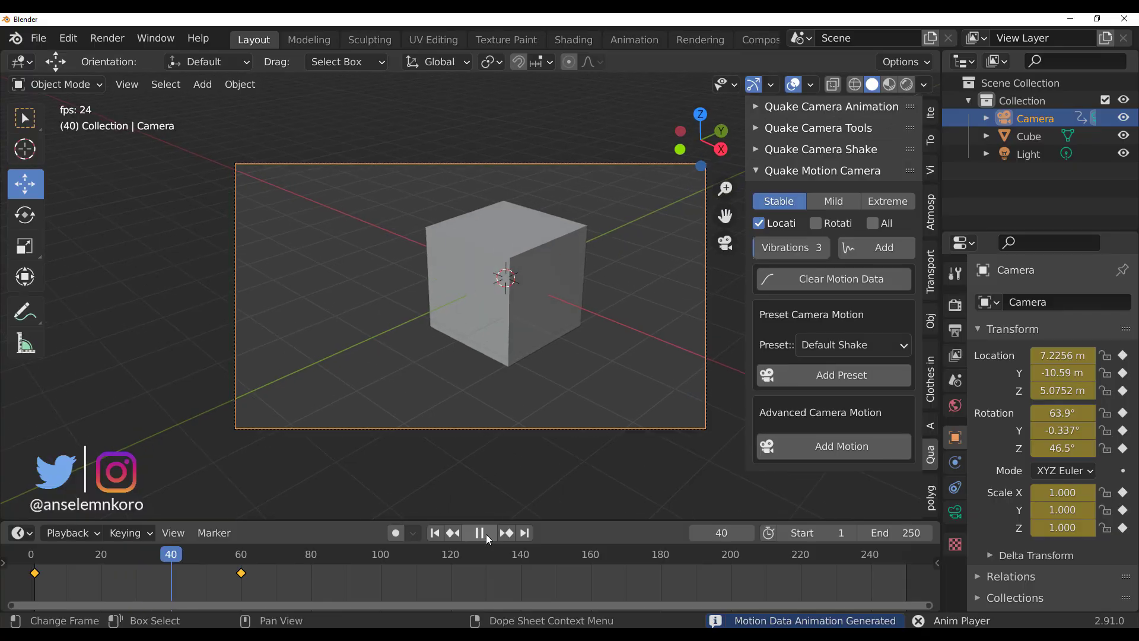
pyautogui.click(486, 534)
pyautogui.click(435, 534)
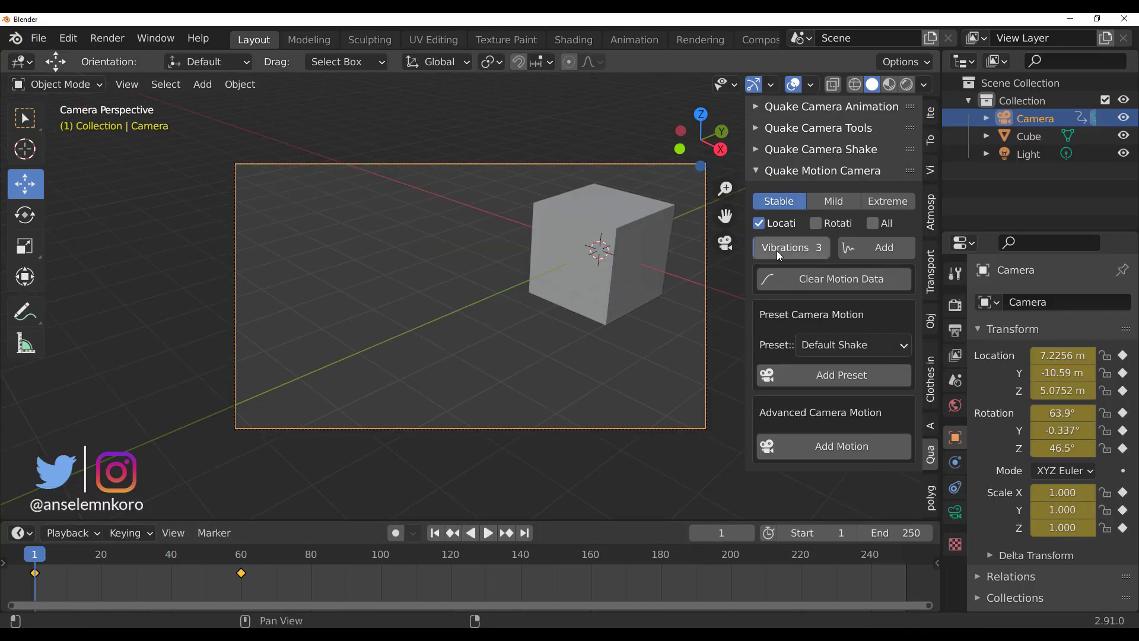
# - Raise vibrations to 49, regenerate the motion, and play it back from frame 1
pyautogui.moveTo(777, 250); pyautogui.dragTo(833, 250)
pyautogui.click(869, 244)
pyautogui.click(486, 533)
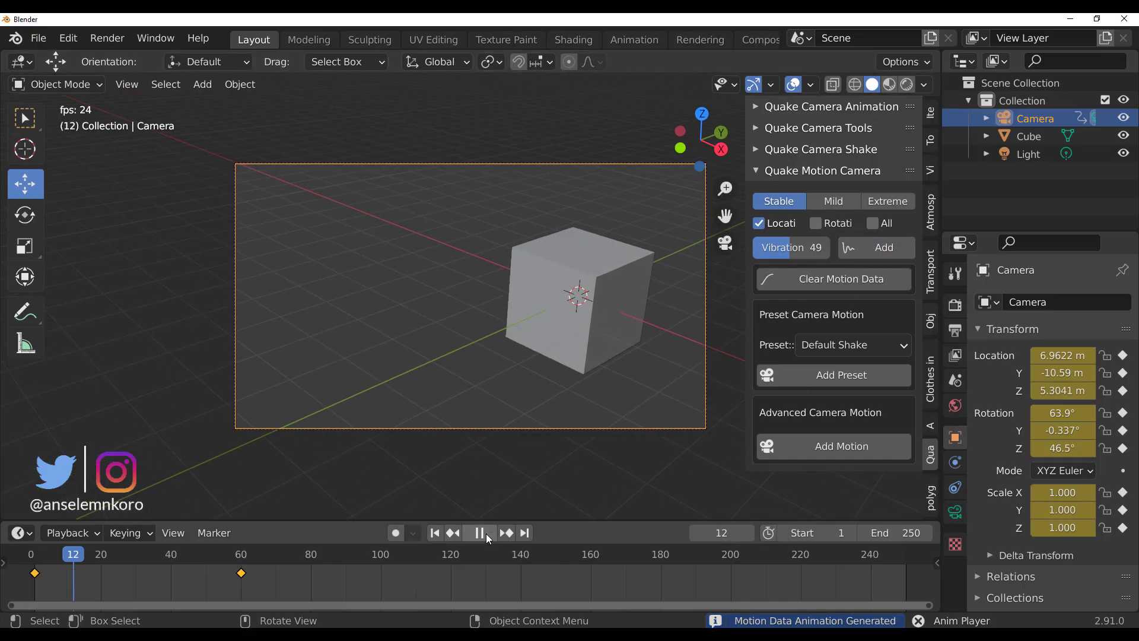
pyautogui.click(479, 533)
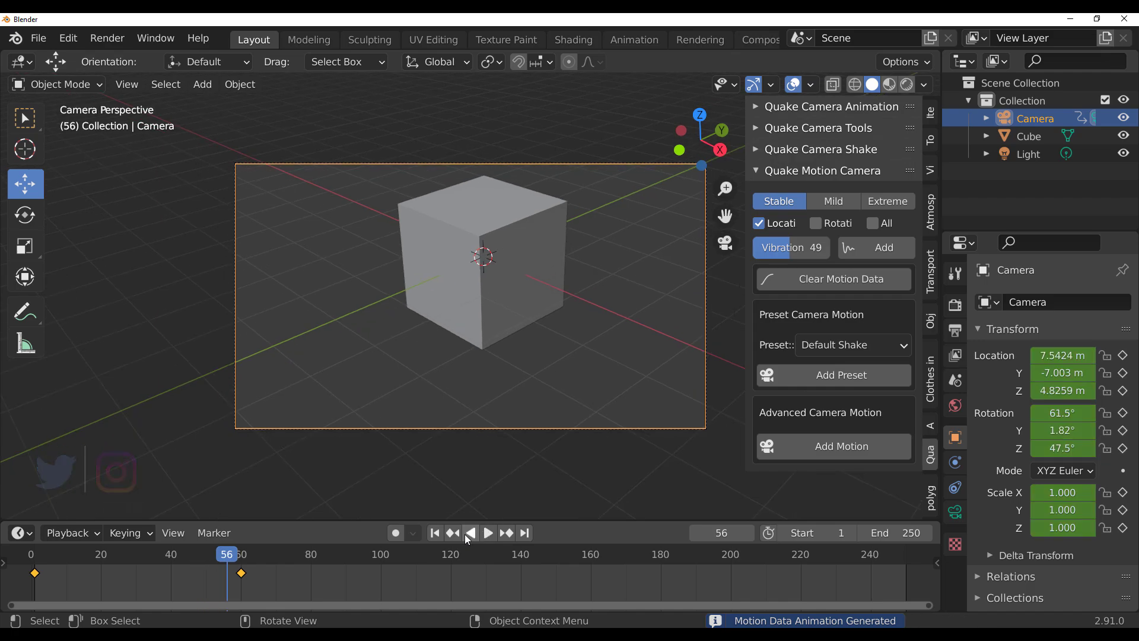
pyautogui.click(435, 533)
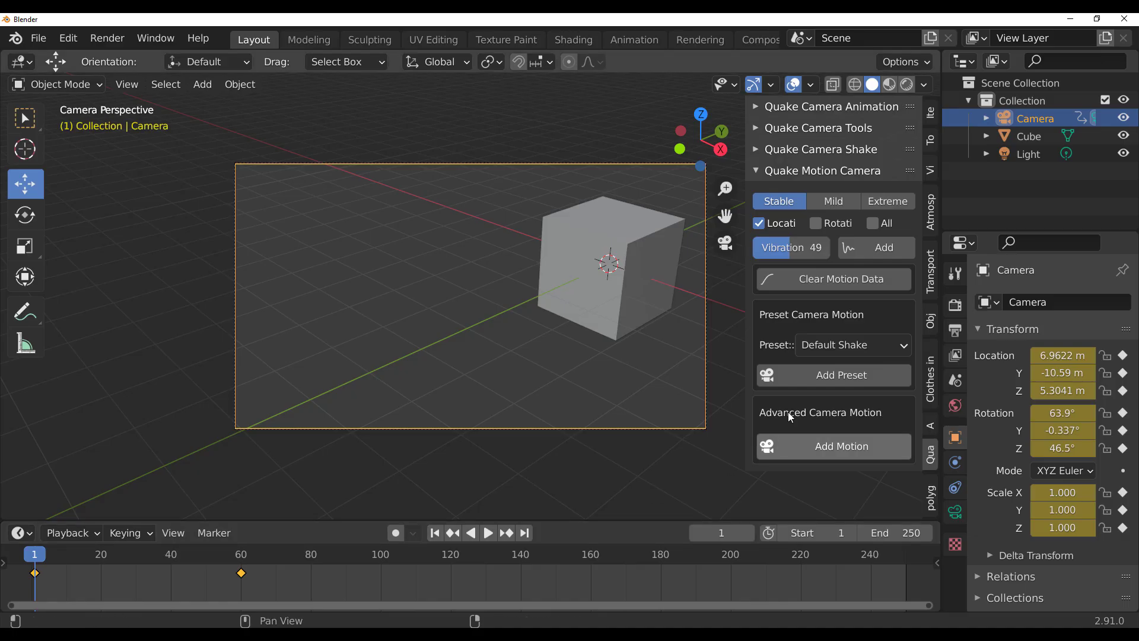
# - Apply the Little shake motion preset to the camera and preview it from frame 1
pyautogui.click(828, 350)
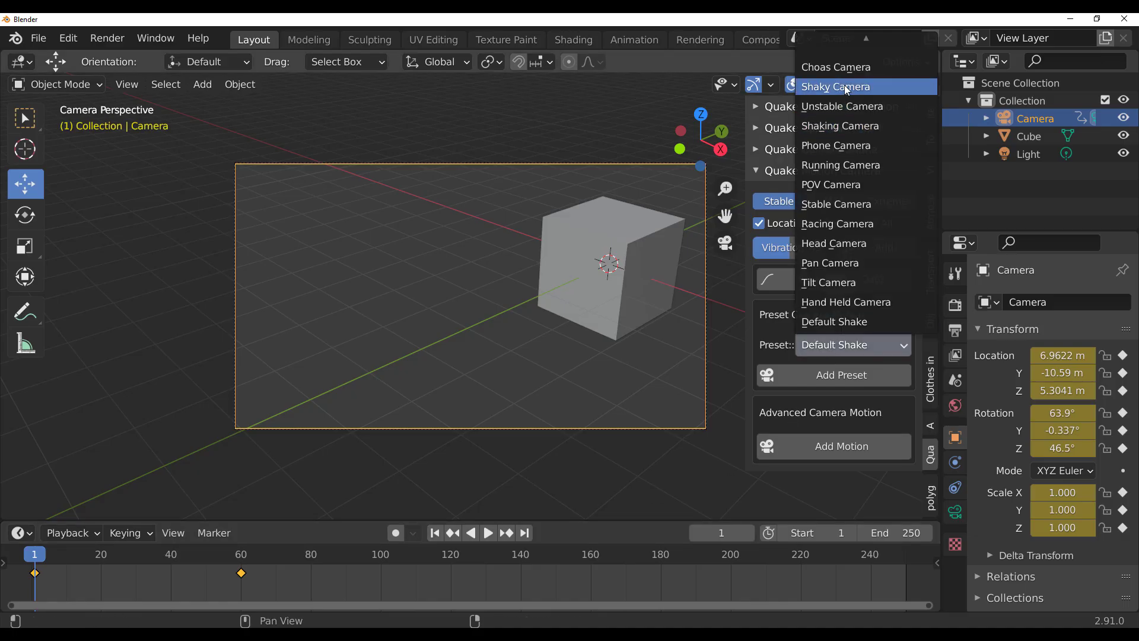
pyautogui.scroll(5, 847, 132)
pyautogui.scroll(-12, 848, 134)
pyautogui.scroll(5, 848, 134)
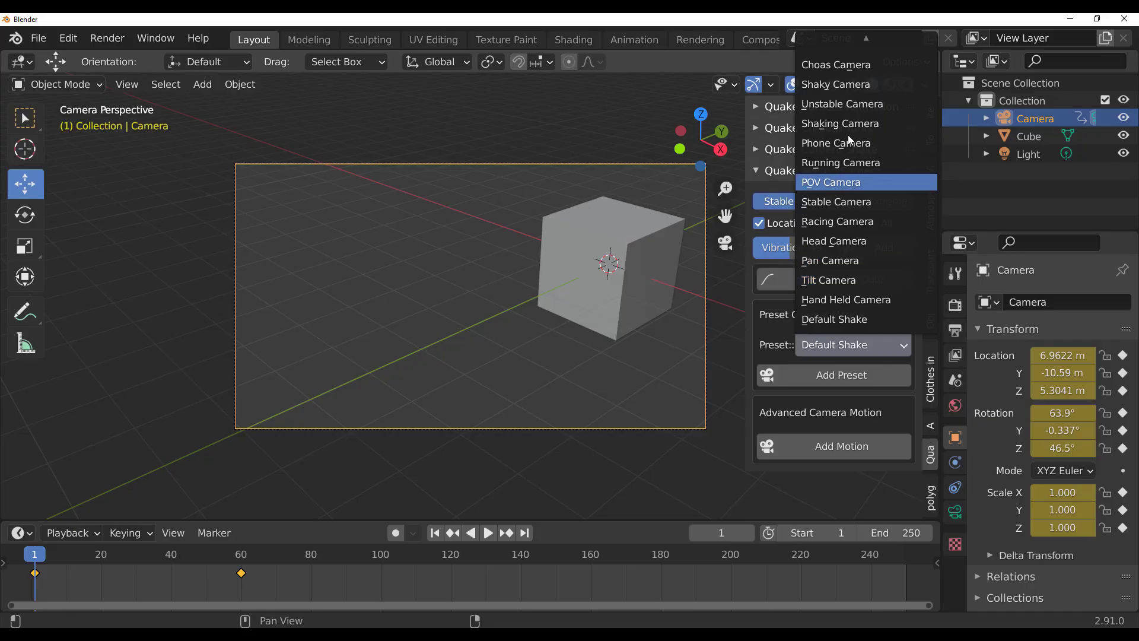
pyautogui.scroll(15, 851, 292)
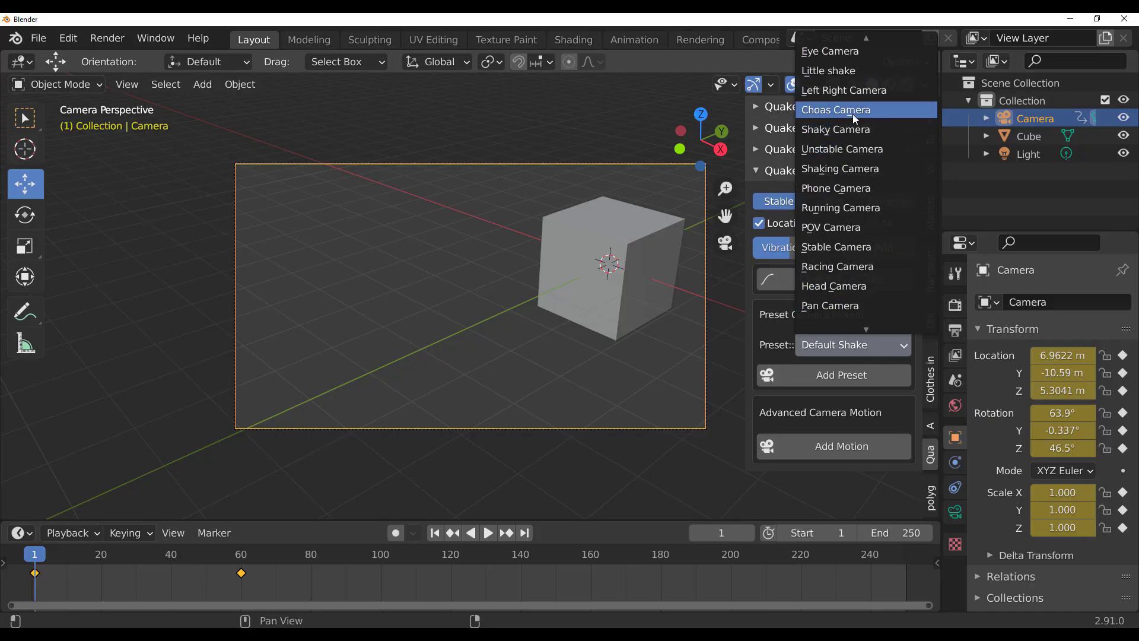
pyautogui.click(843, 73)
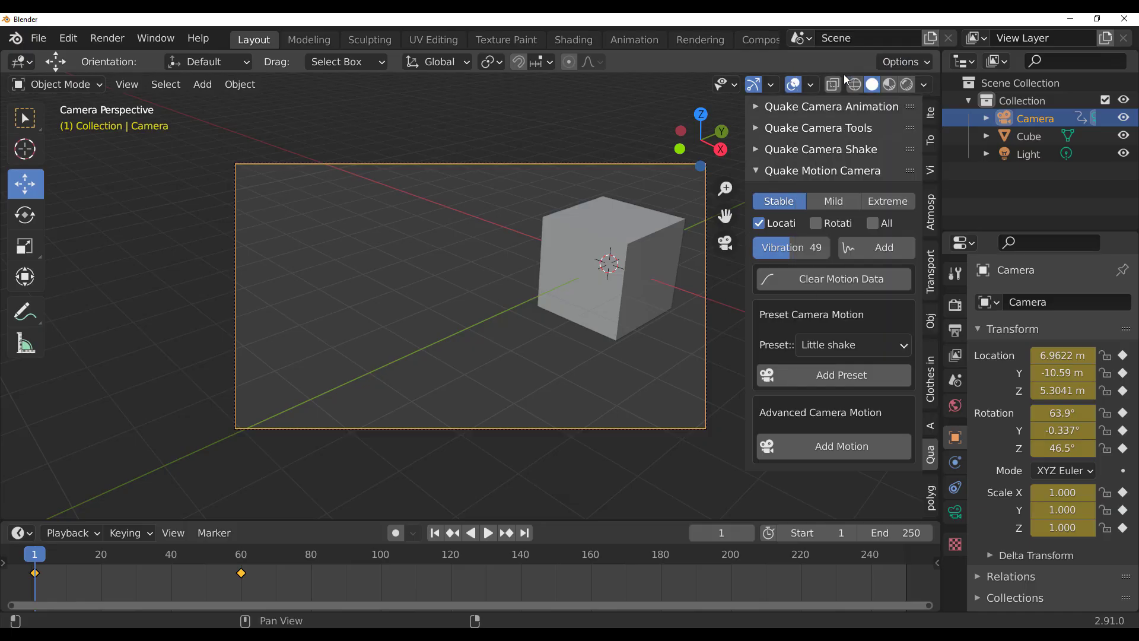
pyautogui.click(839, 380)
pyautogui.click(485, 532)
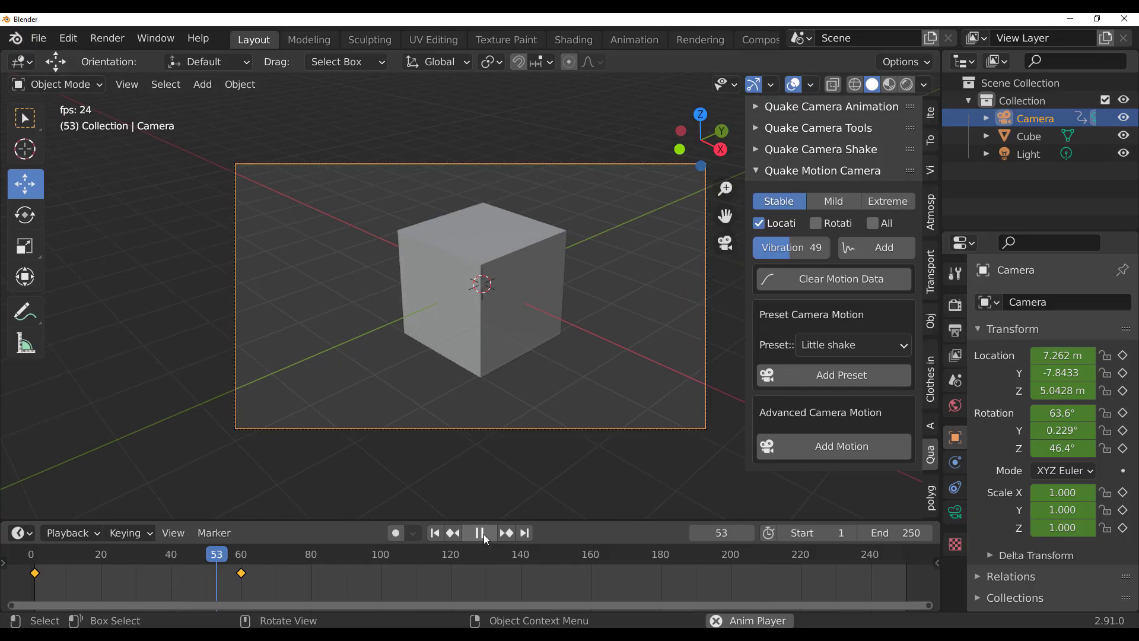
pyautogui.click(480, 533)
pyautogui.click(435, 533)
# - Apply the Choas Camera motion preset and preview it, rewinding to frame 1
pyautogui.click(879, 346)
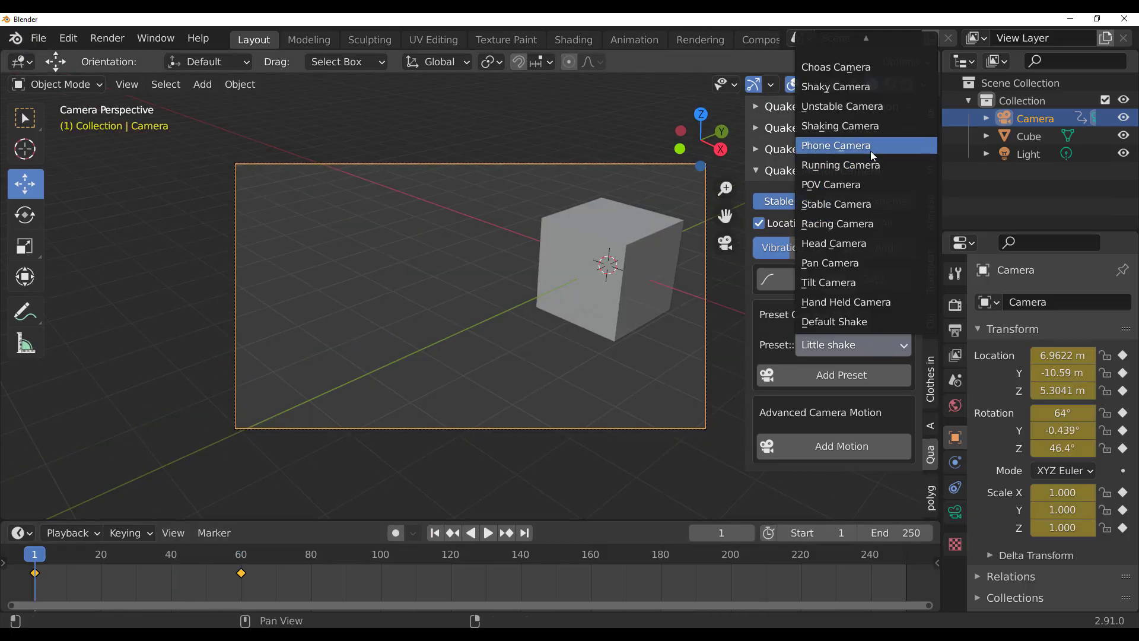
pyautogui.click(849, 68)
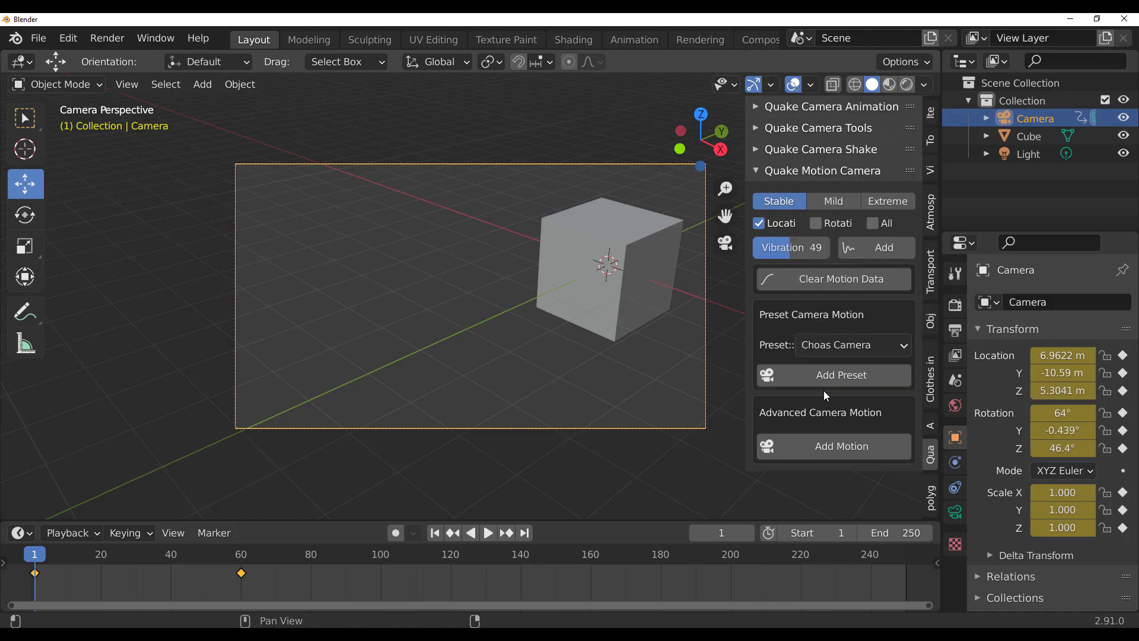
pyautogui.click(830, 376)
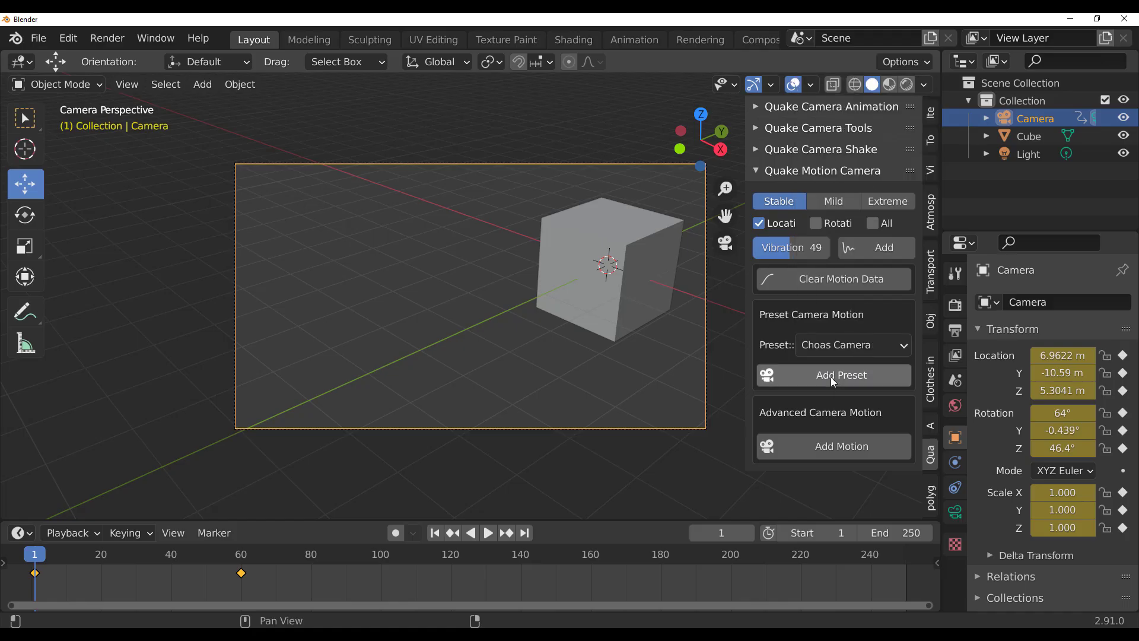
pyautogui.click(489, 533)
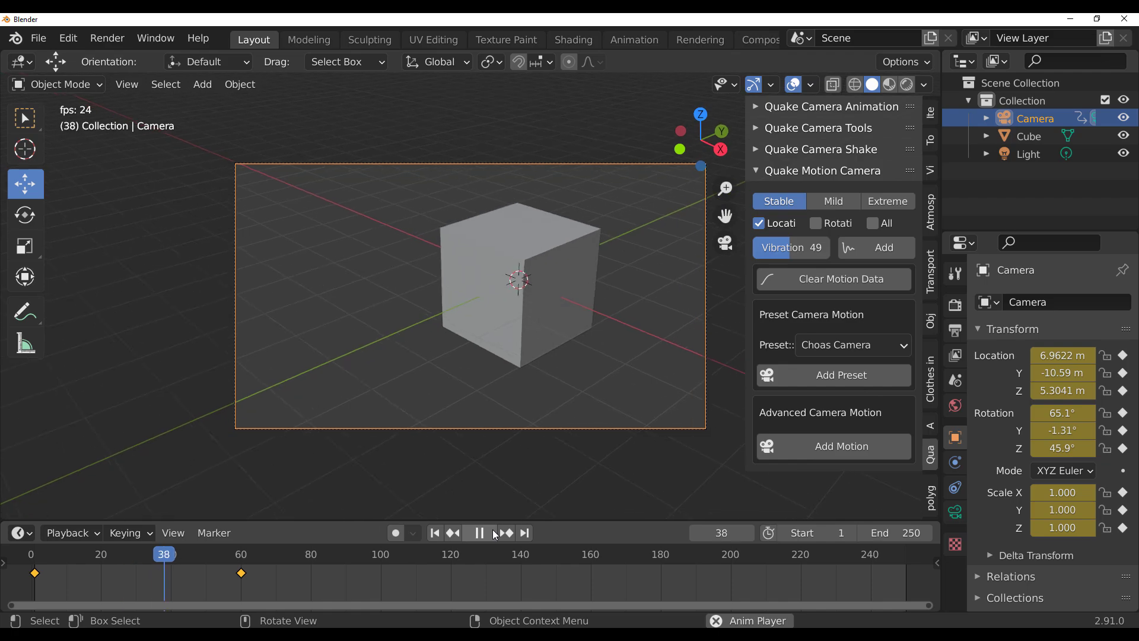
pyautogui.click(479, 532)
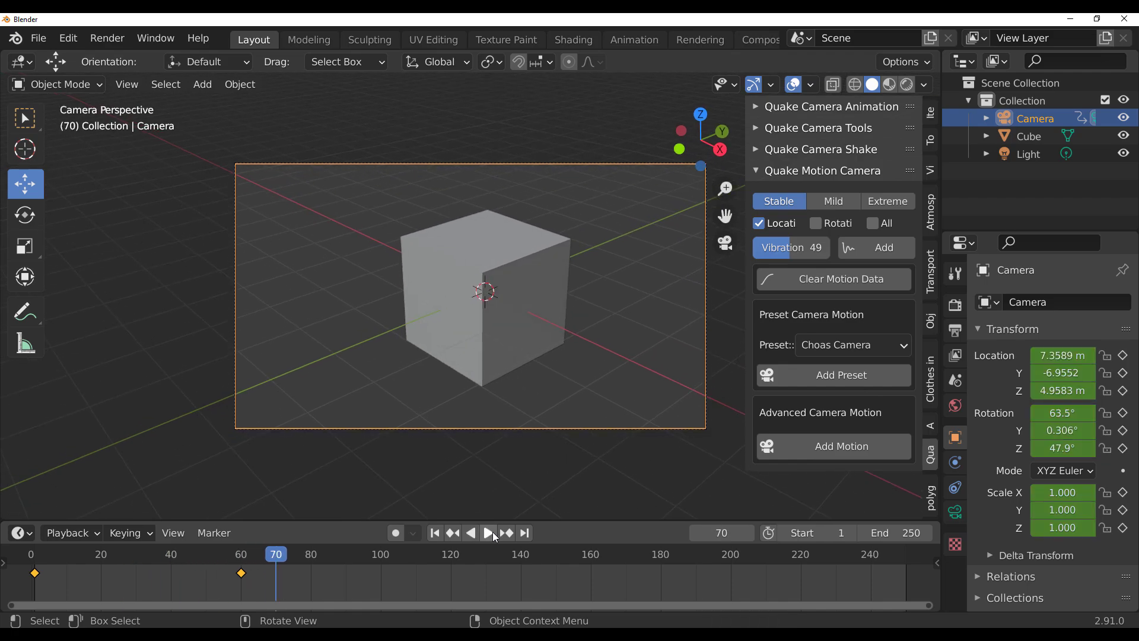
pyautogui.click(439, 535)
pyautogui.click(852, 345)
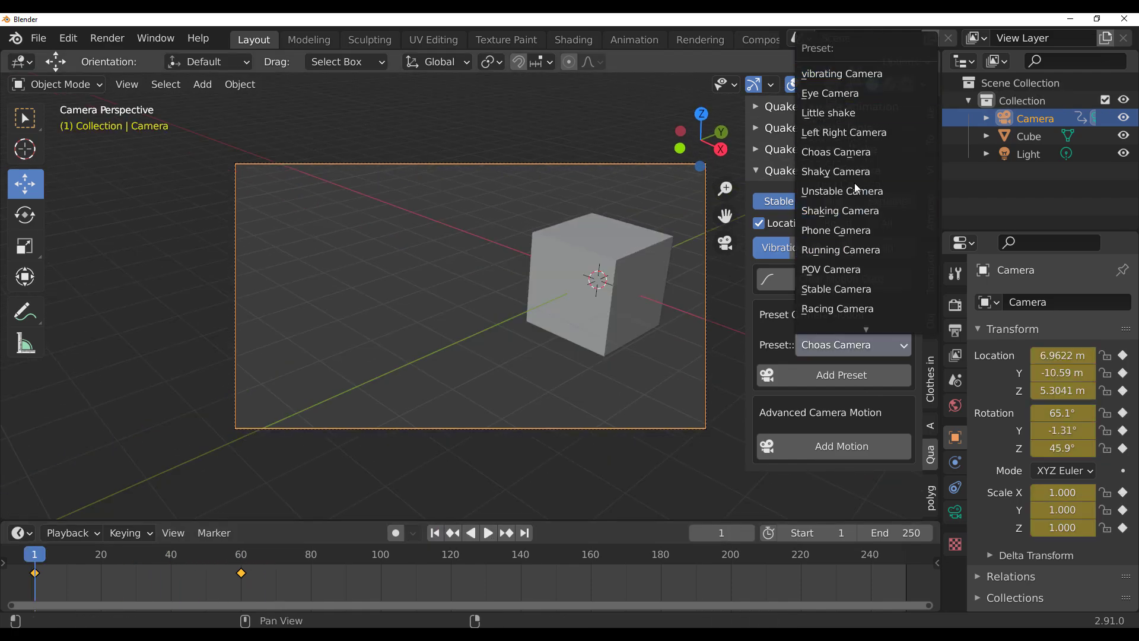
# - Add the vibrating Camera preset motion to the camera, then play and pause at frame 41
pyautogui.click(849, 76)
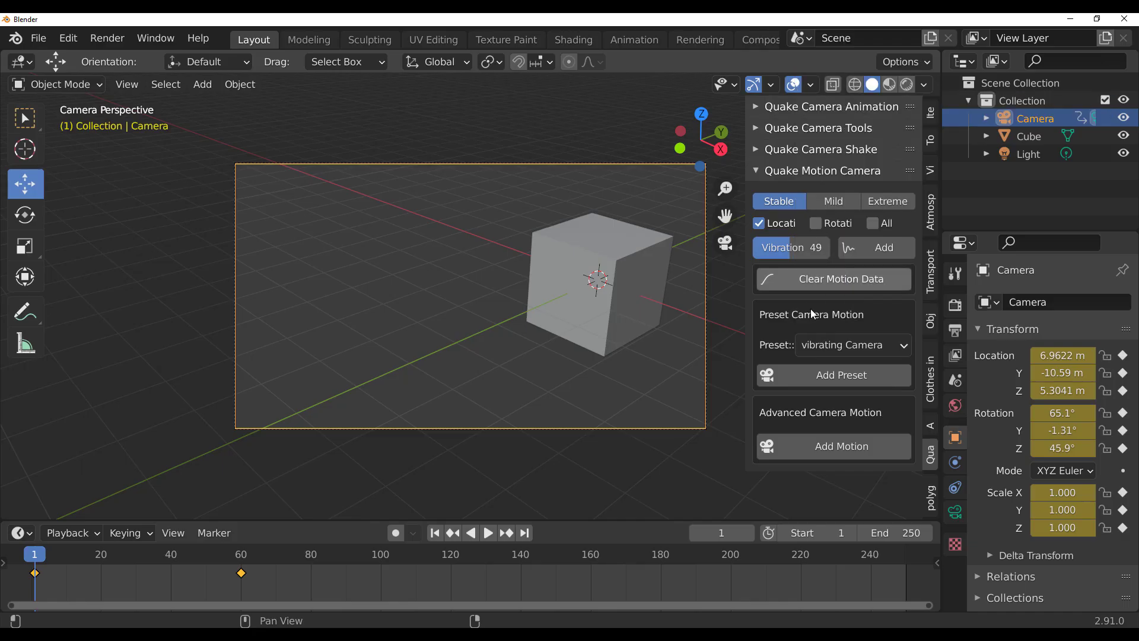
pyautogui.click(820, 375)
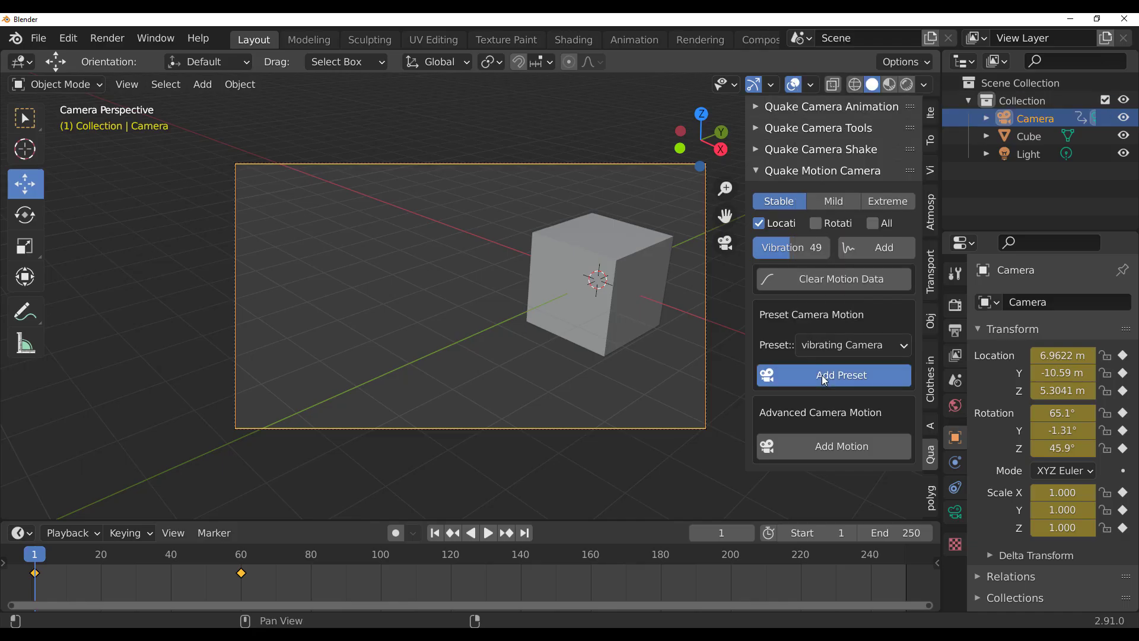
pyautogui.click(488, 532)
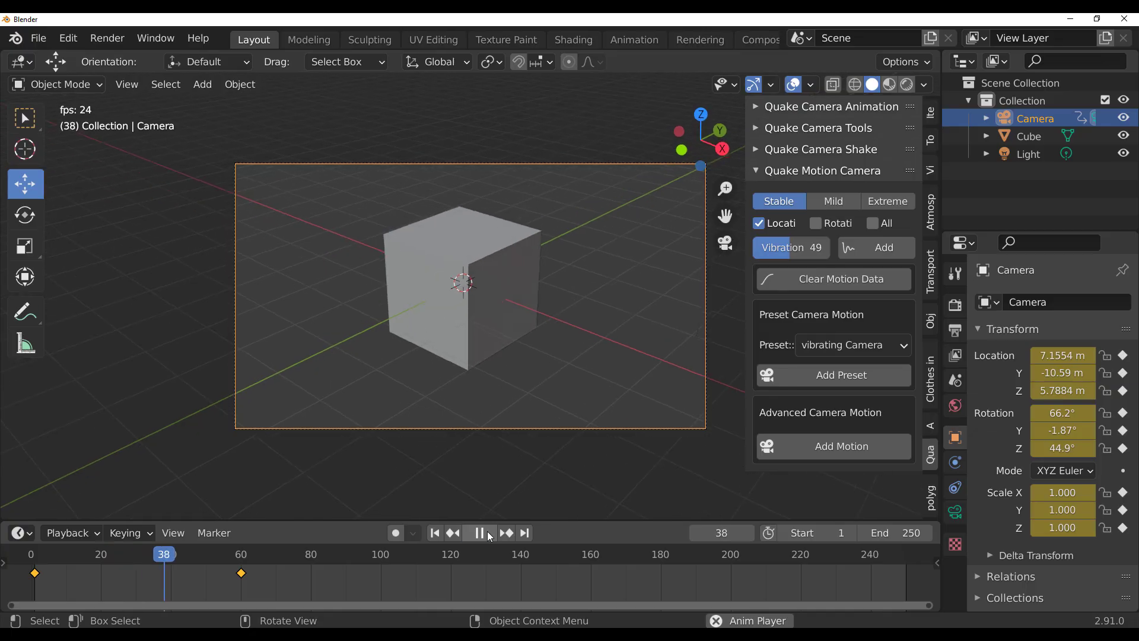
pyautogui.click(489, 536)
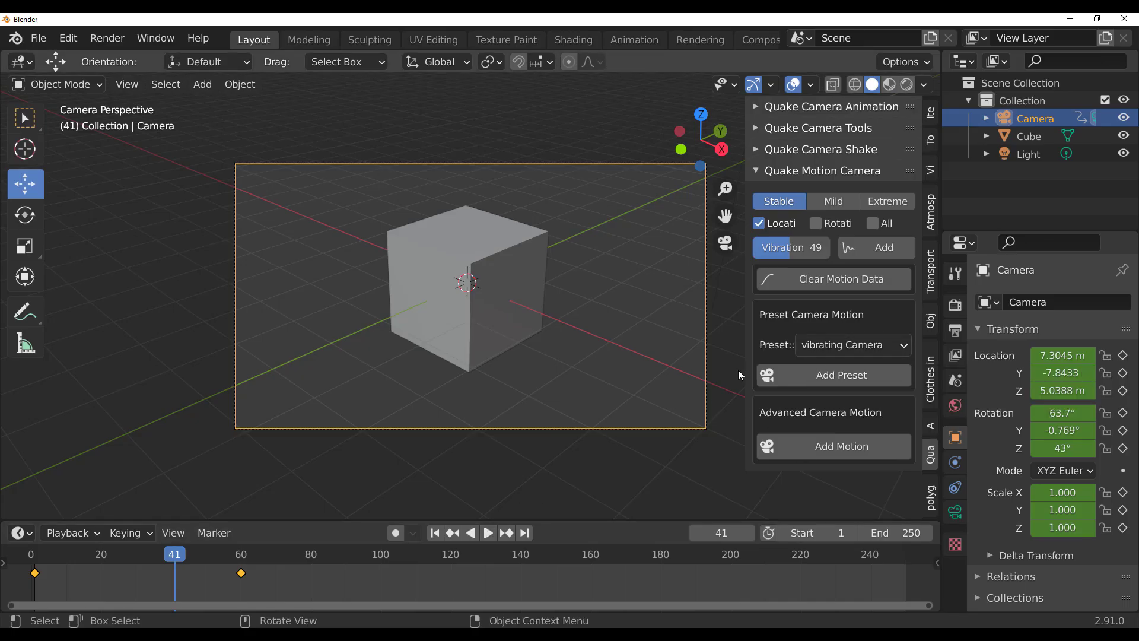
# - Set the camera motion intensity to Mild after briefly trying Extreme
pyautogui.click(837, 202)
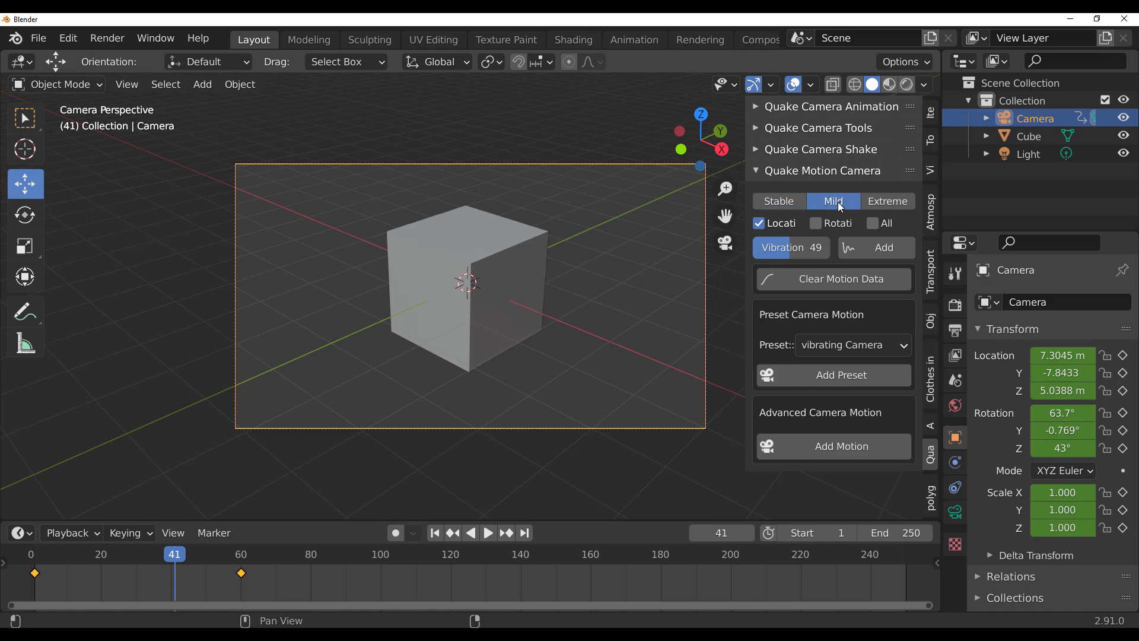
pyautogui.click(881, 204)
pyautogui.click(845, 201)
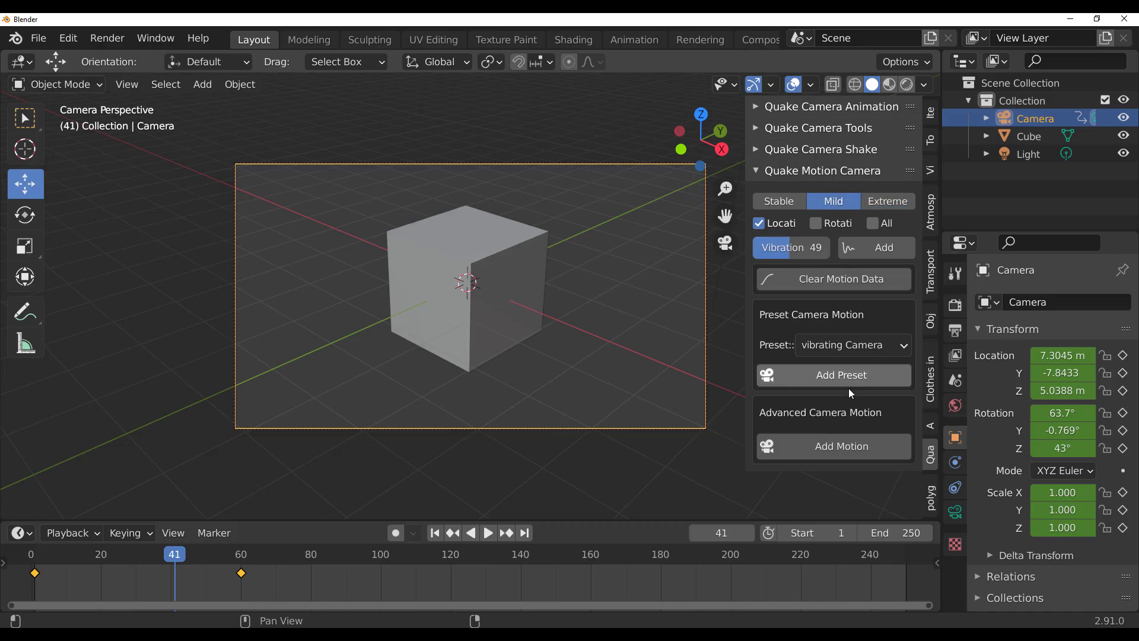
# - Add the Racing Camera preset motion to the camera
pyautogui.click(852, 349)
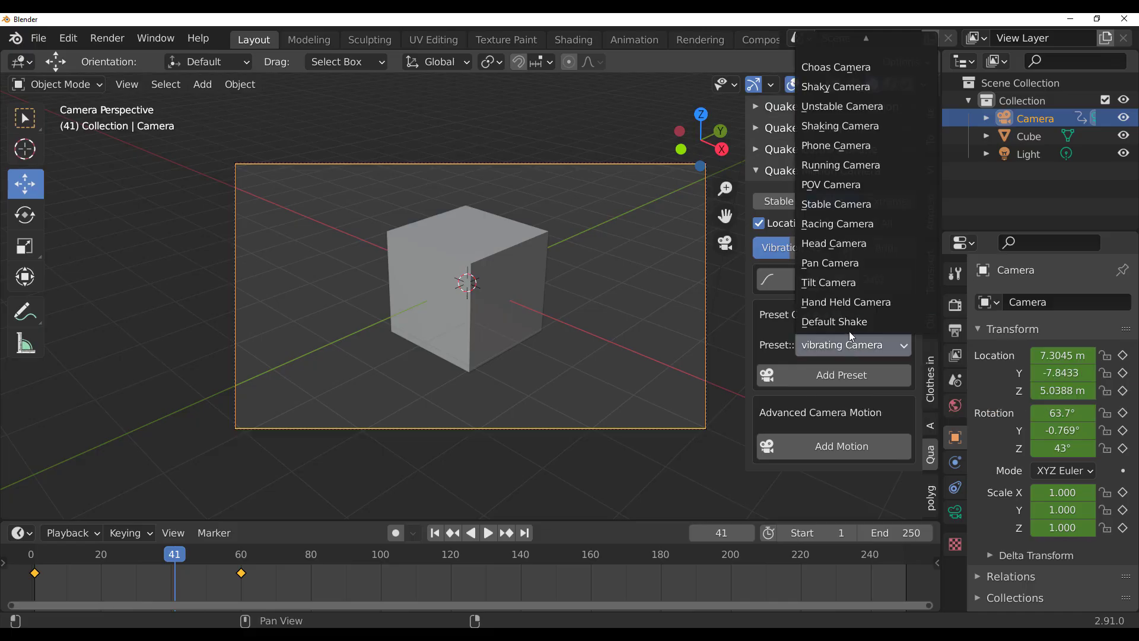
pyautogui.click(837, 224)
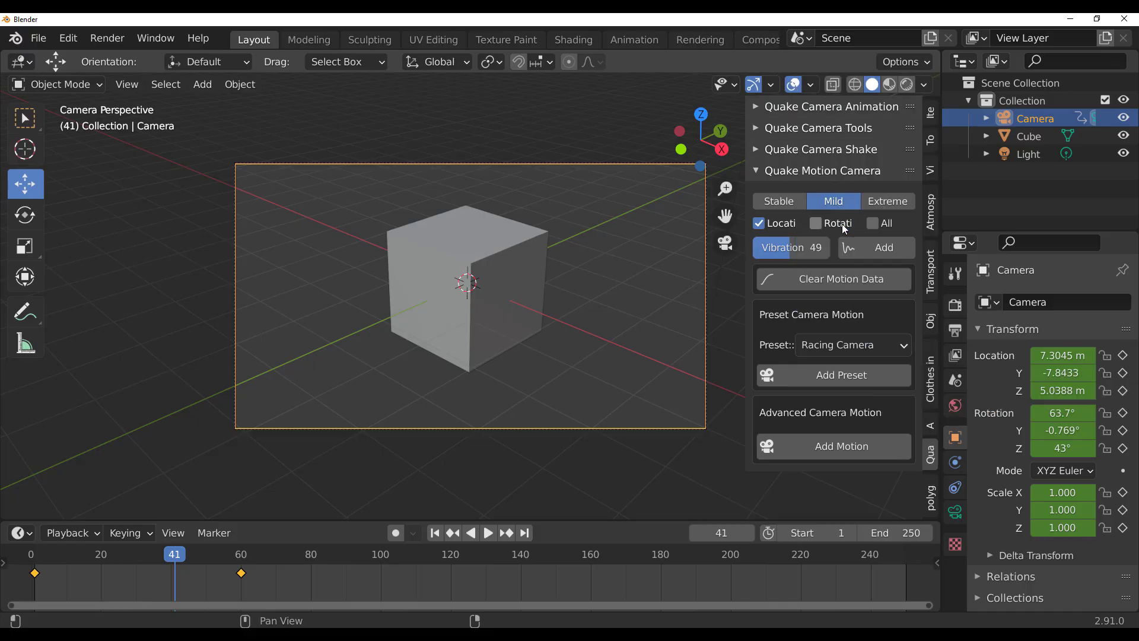
pyautogui.click(795, 365)
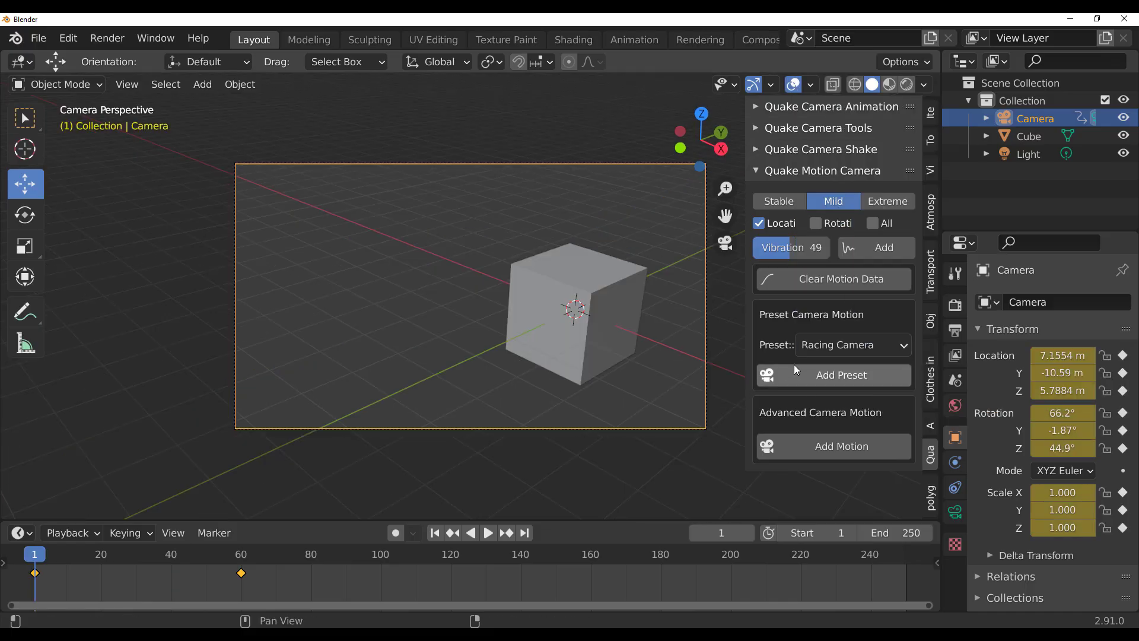
pyautogui.click(487, 534)
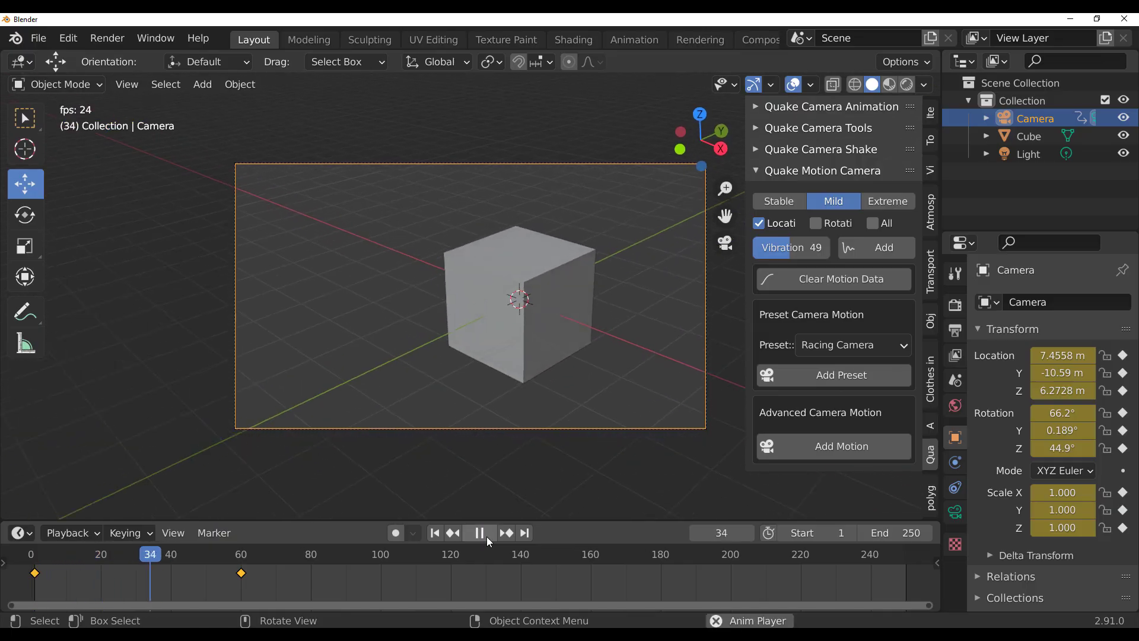
pyautogui.click(487, 536)
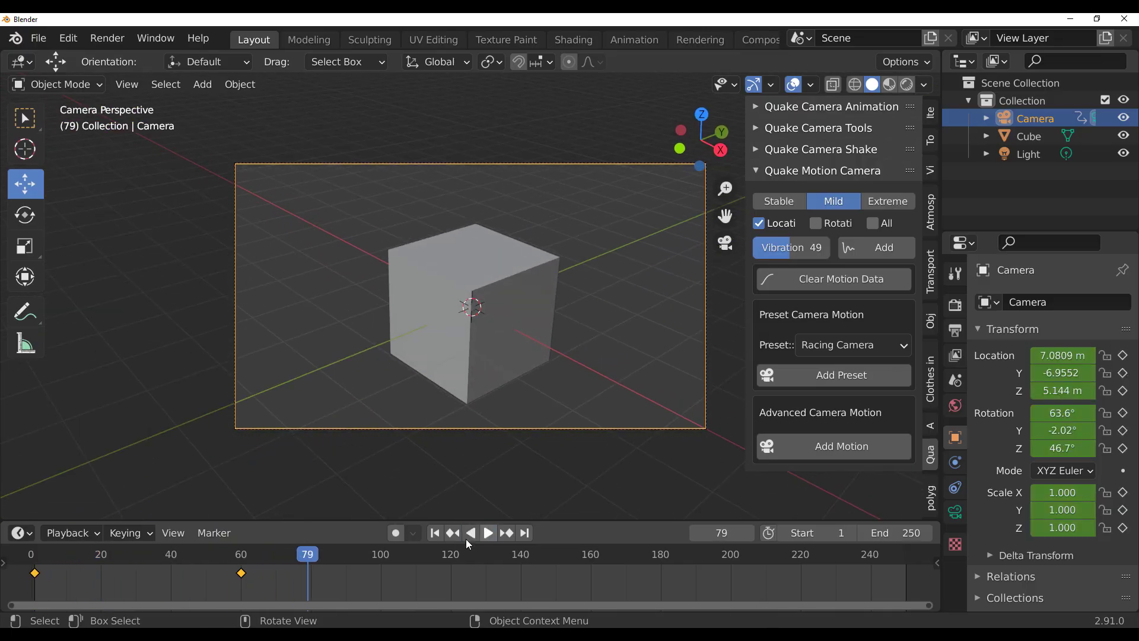
pyautogui.click(435, 533)
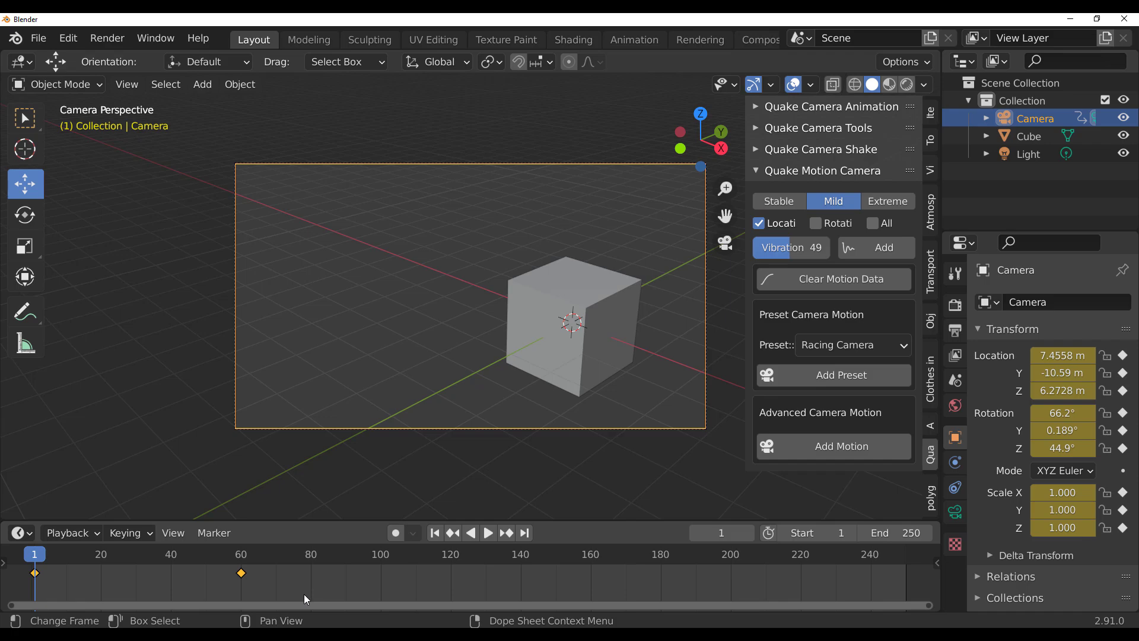
# - Delete the camera keyframe at frame 60 and check playback from frame 1
pyautogui.moveTo(290, 591); pyautogui.dragTo(41, 557)
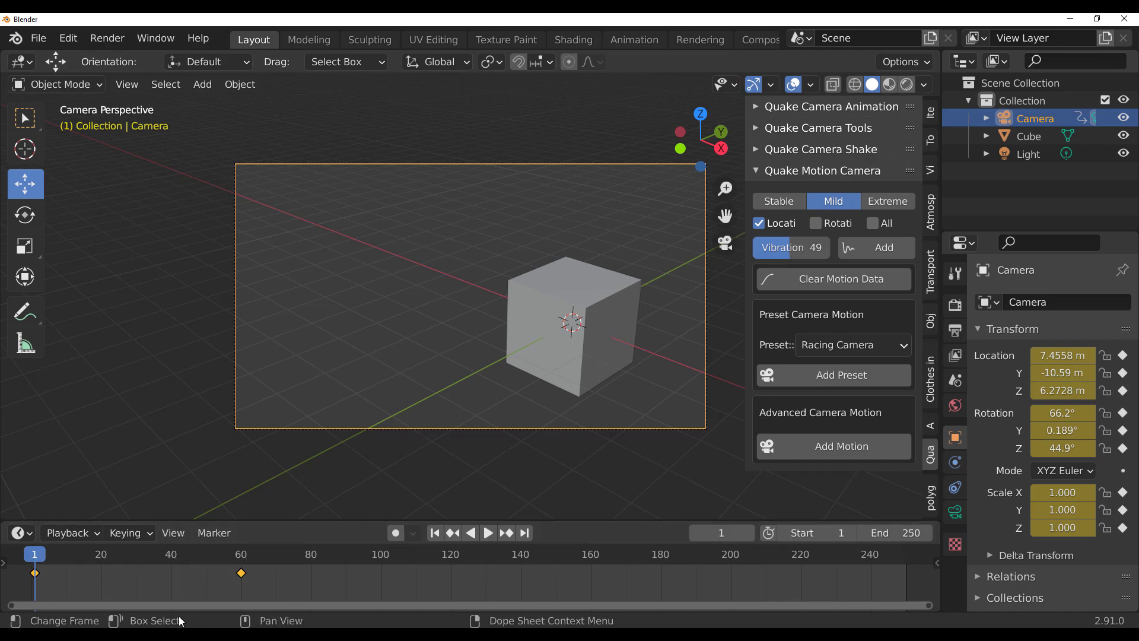
pyautogui.moveTo(267, 580); pyautogui.dragTo(226, 569)
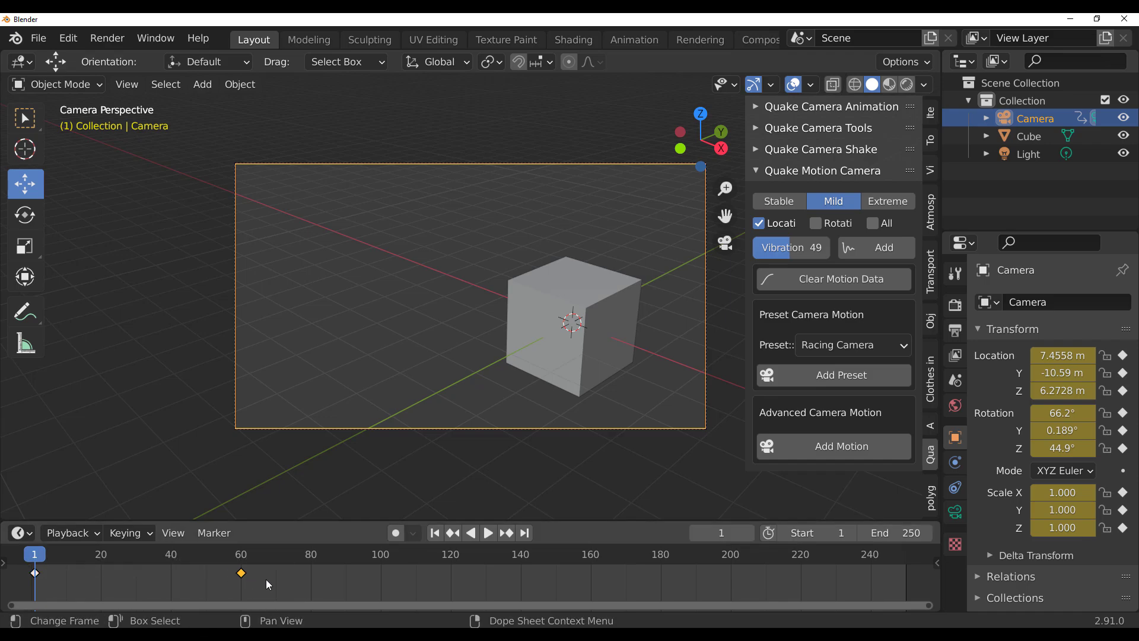
pyautogui.press('x')
pyautogui.click(253, 568)
pyautogui.moveTo(37, 557)
pyautogui.mouseDown()
pyautogui.moveTo(128, 567)
pyautogui.moveTo(31, 554)
pyautogui.mouseUp()
pyautogui.press('space')
pyautogui.press('space')
pyautogui.click(35, 568)
# - Add the Little shake preset motion to the camera and play it back from frame 41
pyautogui.click(855, 344)
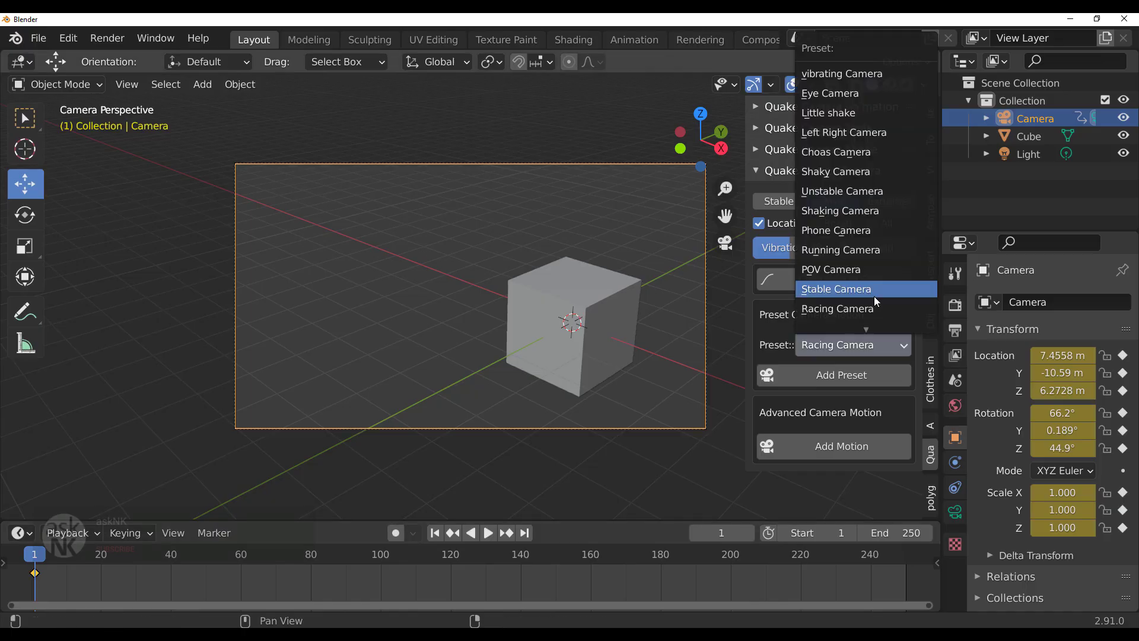
pyautogui.click(844, 115)
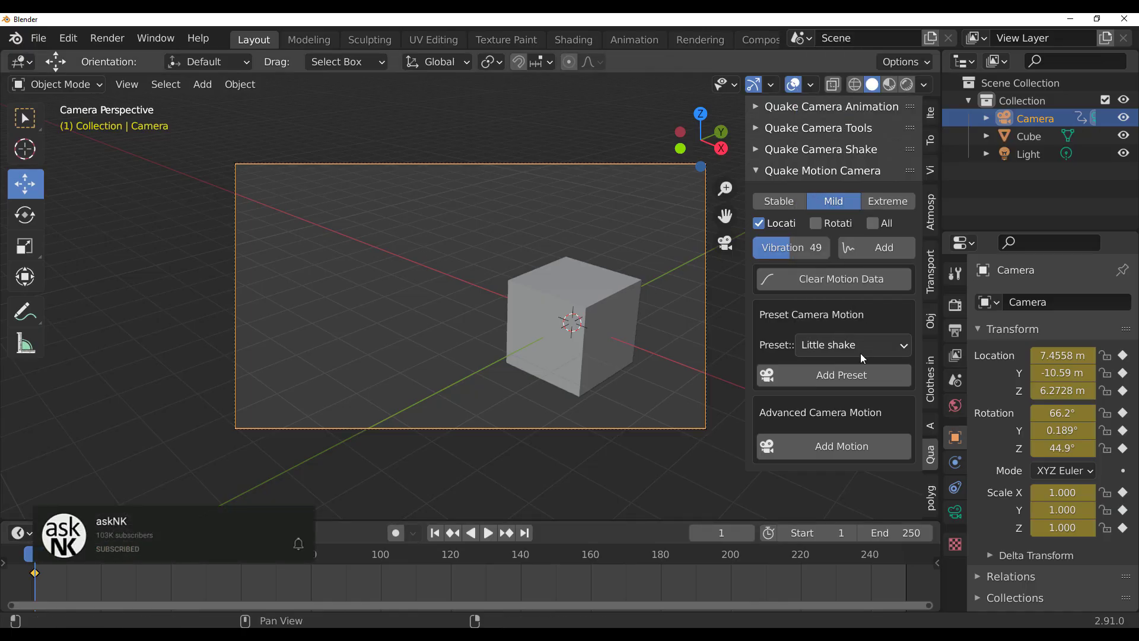
pyautogui.click(864, 376)
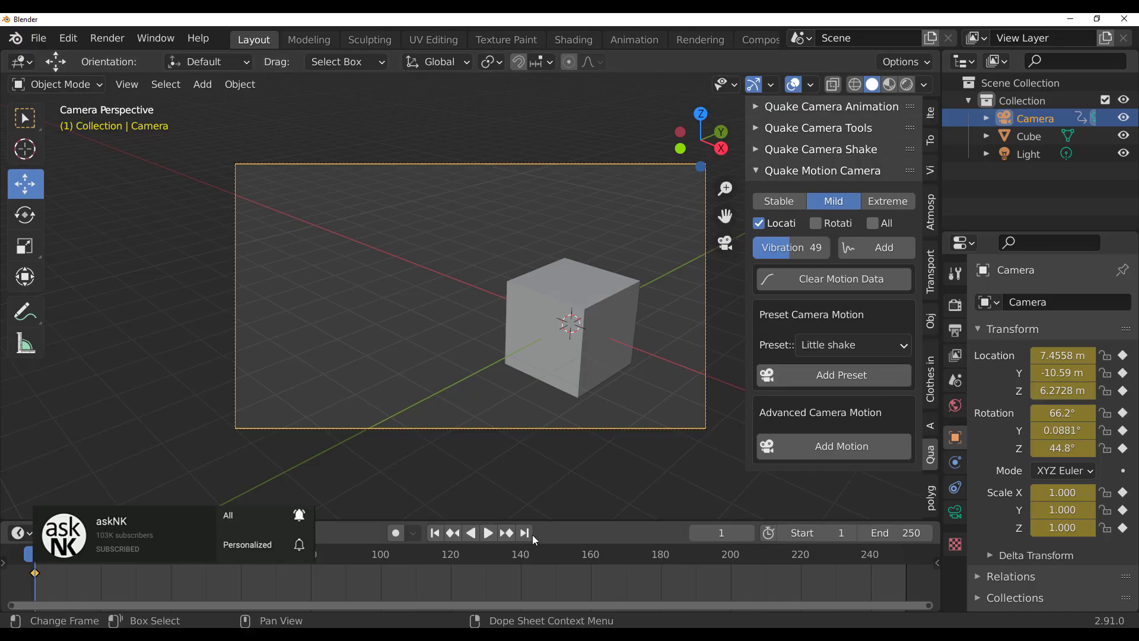
pyautogui.click(489, 533)
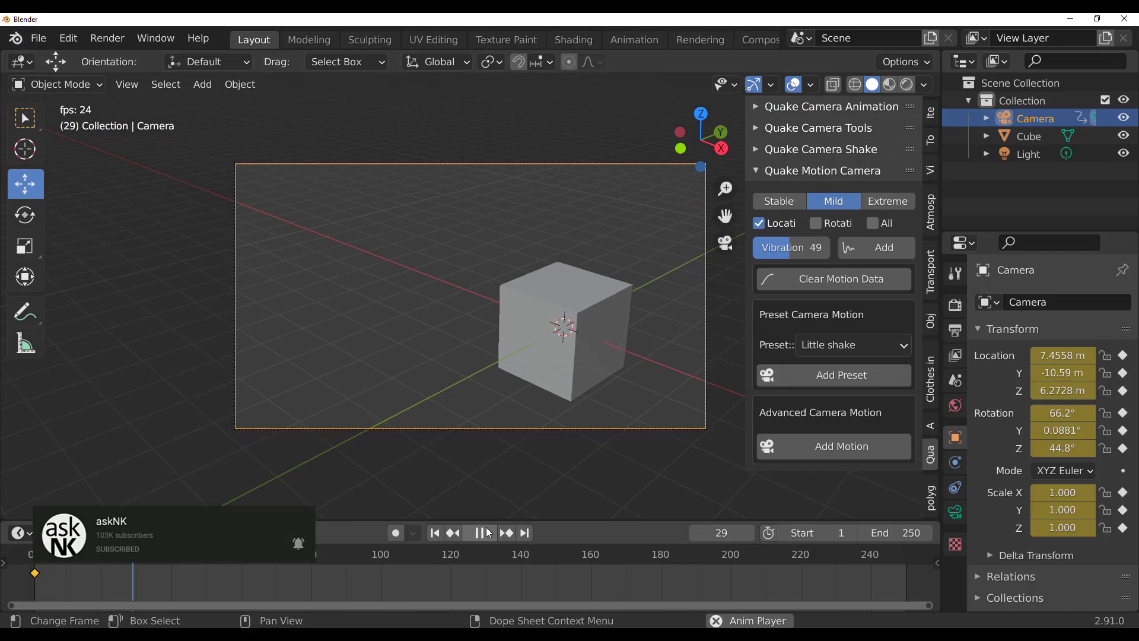
pyautogui.click(489, 532)
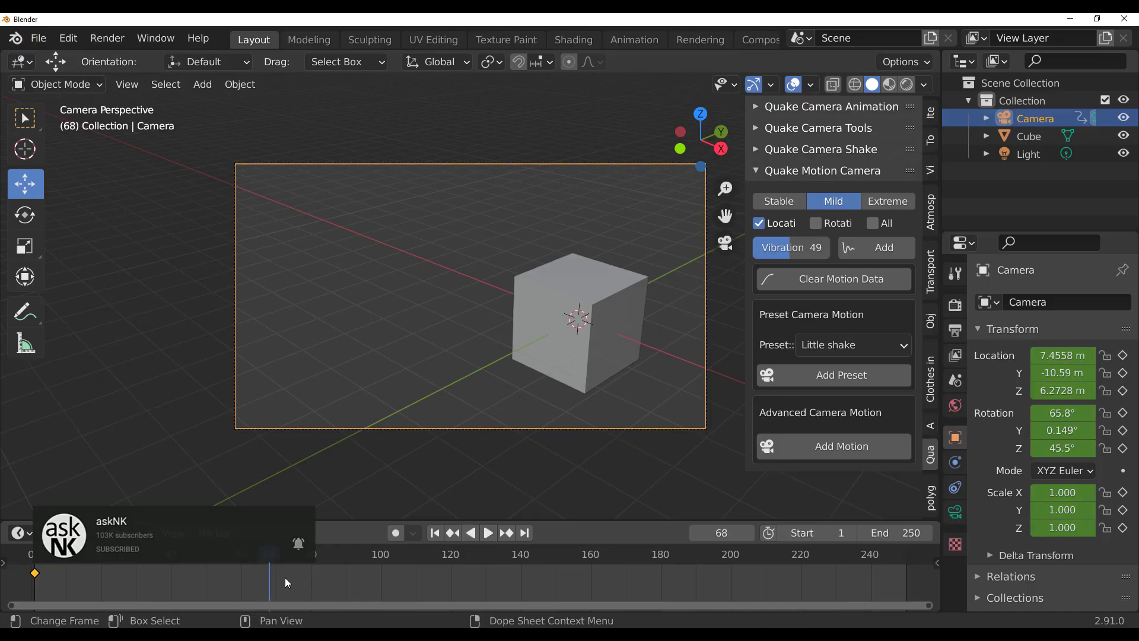
pyautogui.moveTo(269, 555); pyautogui.dragTo(171, 558)
pyautogui.press('space')
pyautogui.press('space')
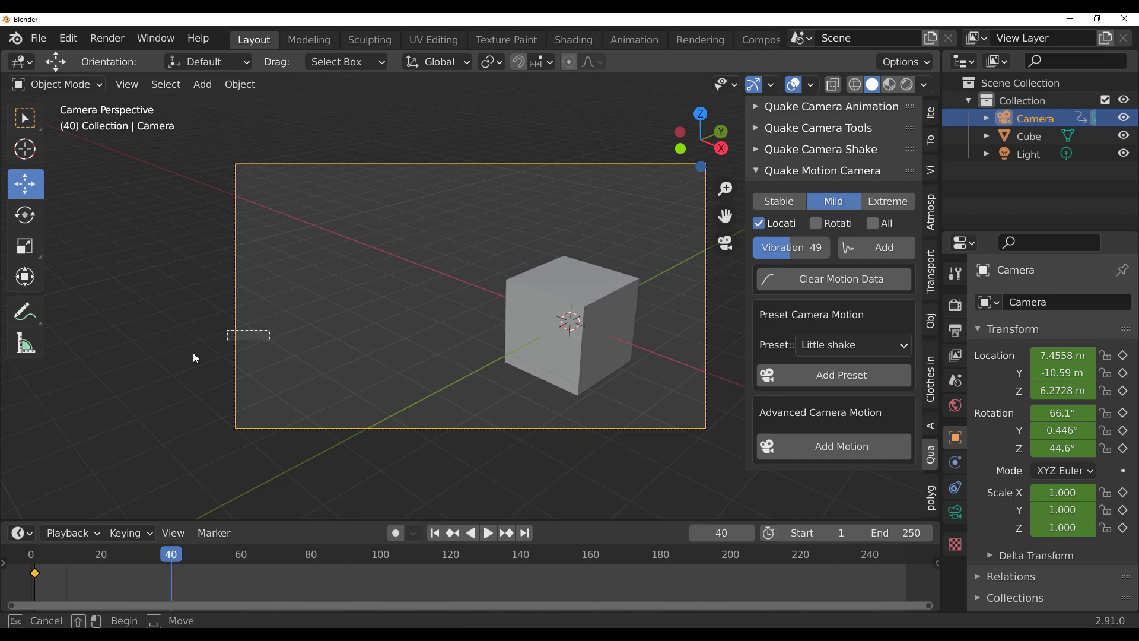
# - Add a default Quake shake to the camera keyed at frame 40
pyautogui.rightClick(289, 290)
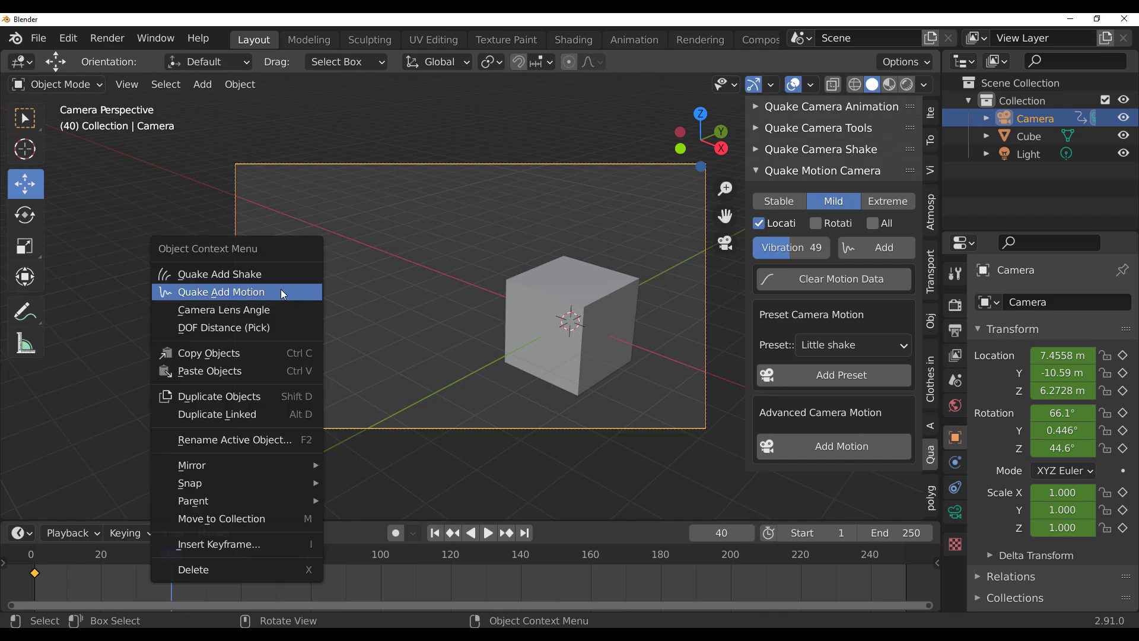
pyautogui.click(231, 273)
pyautogui.click(782, 150)
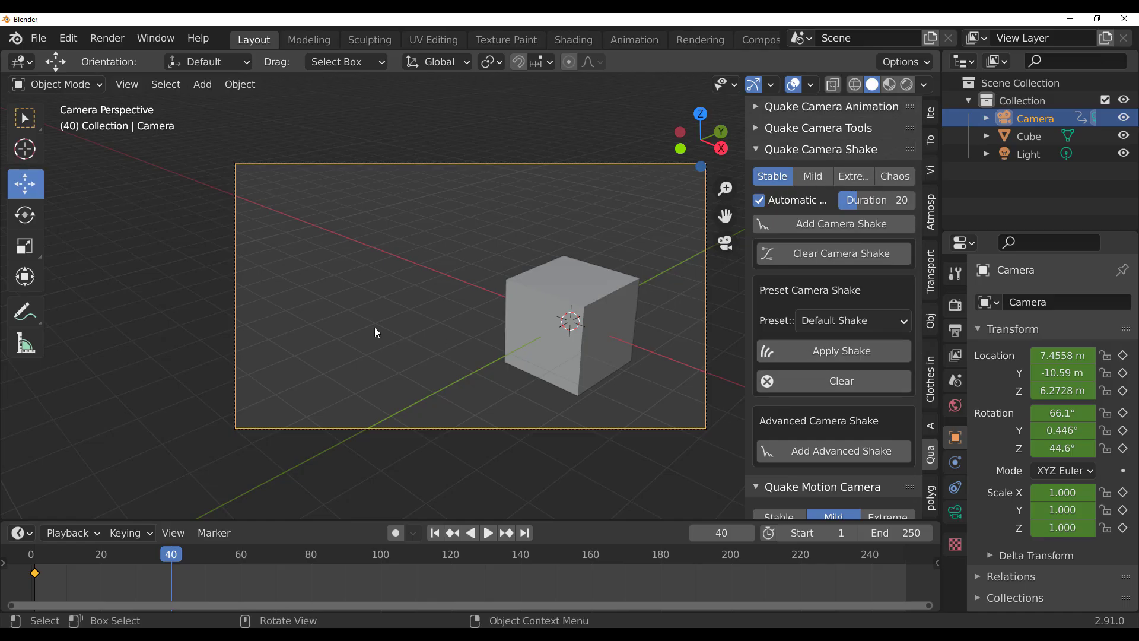
pyautogui.rightClick(247, 262)
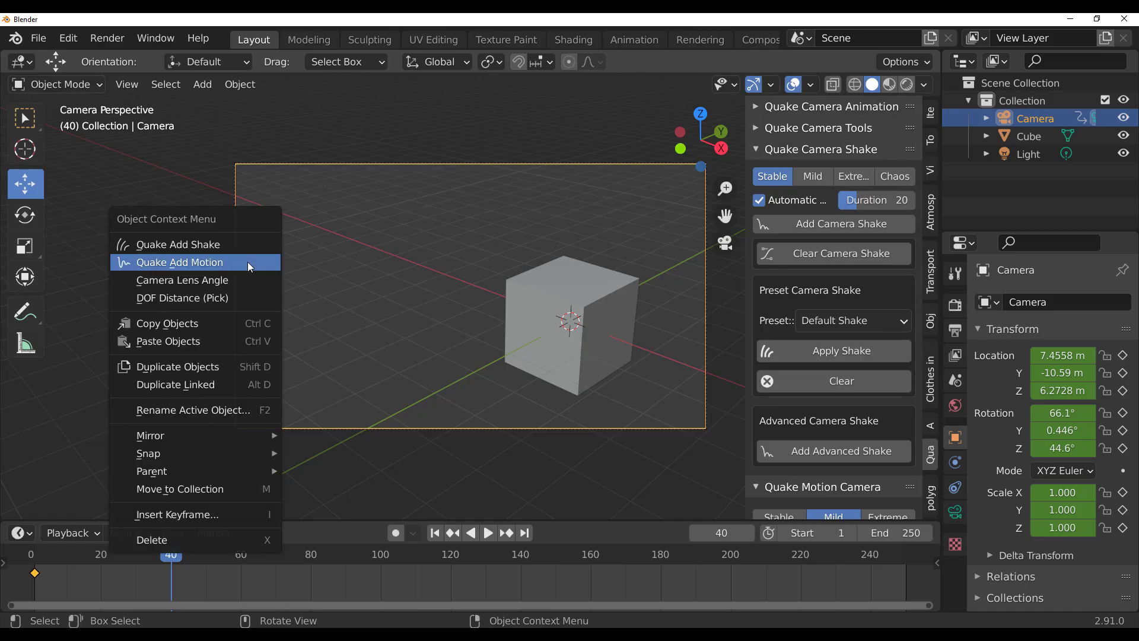
pyautogui.click(197, 245)
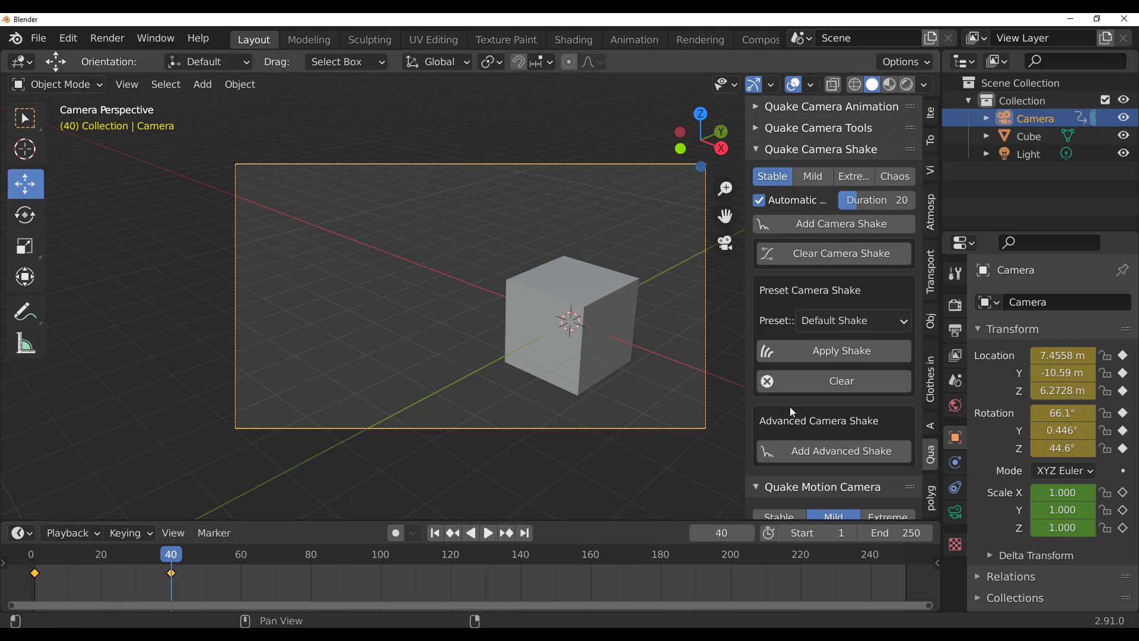
# - Play the shake from the start, then stop and return to frame 40
pyautogui.click(31, 554)
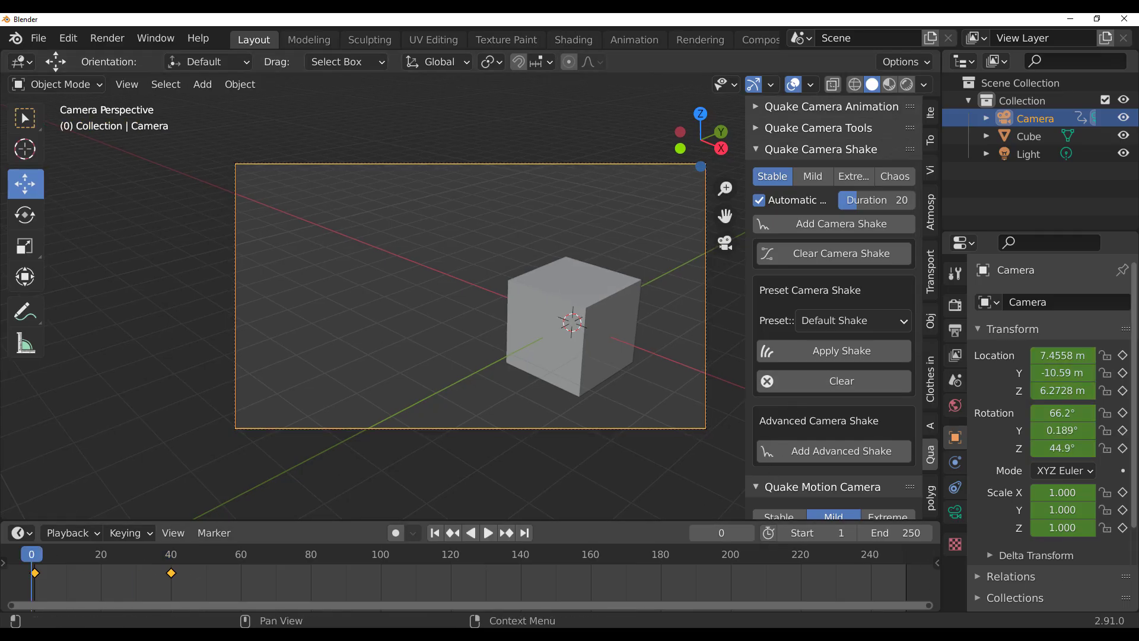
pyautogui.click(488, 532)
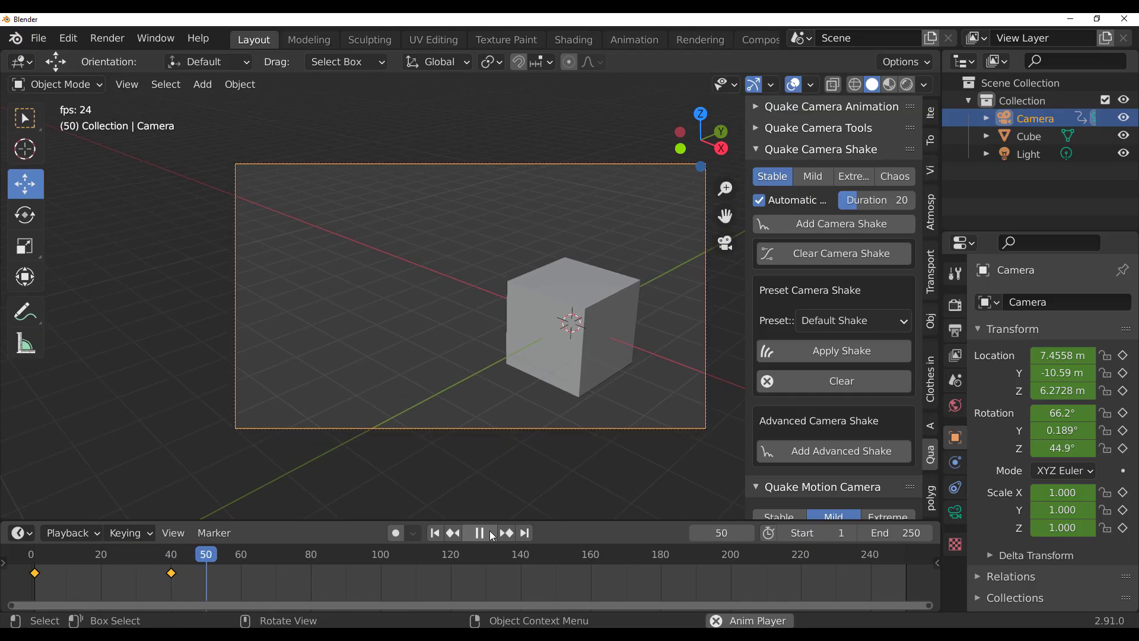
pyautogui.click(490, 534)
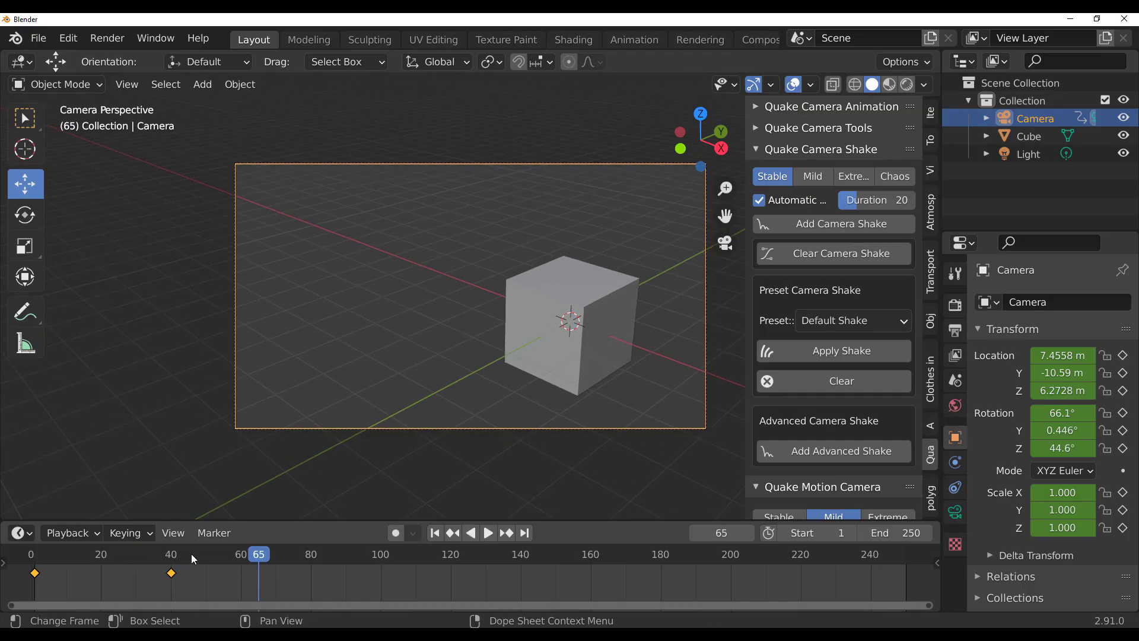
pyautogui.moveTo(191, 554)
pyautogui.mouseDown()
pyautogui.moveTo(161, 555)
pyautogui.moveTo(172, 558)
pyautogui.mouseUp()
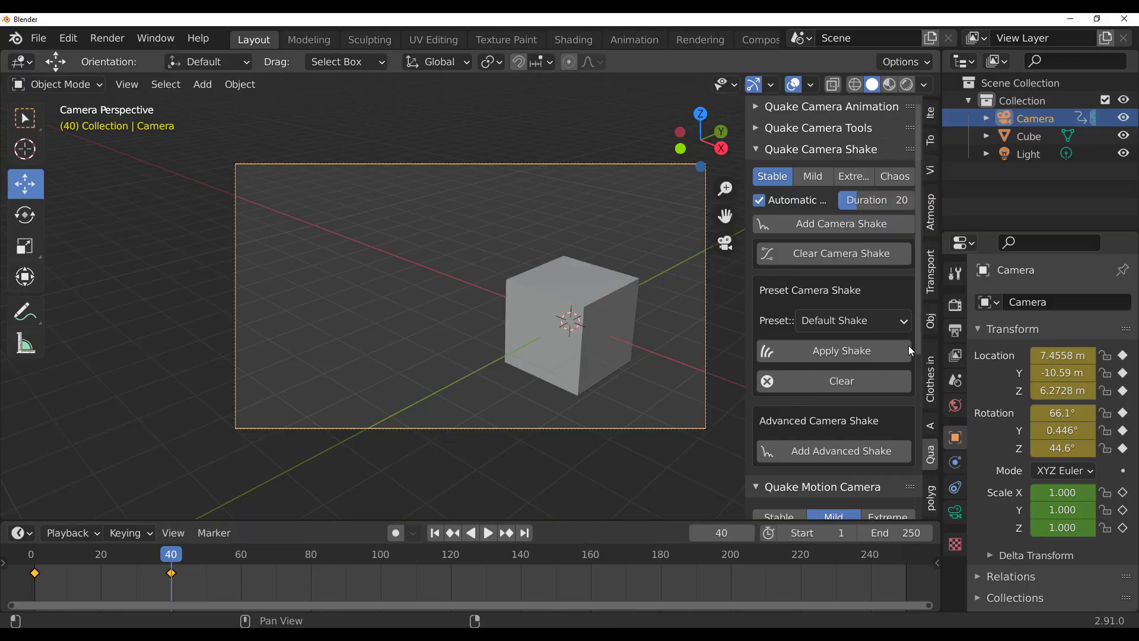
# - Apply the Earth Quake shake preset to the camera
pyautogui.click(863, 323)
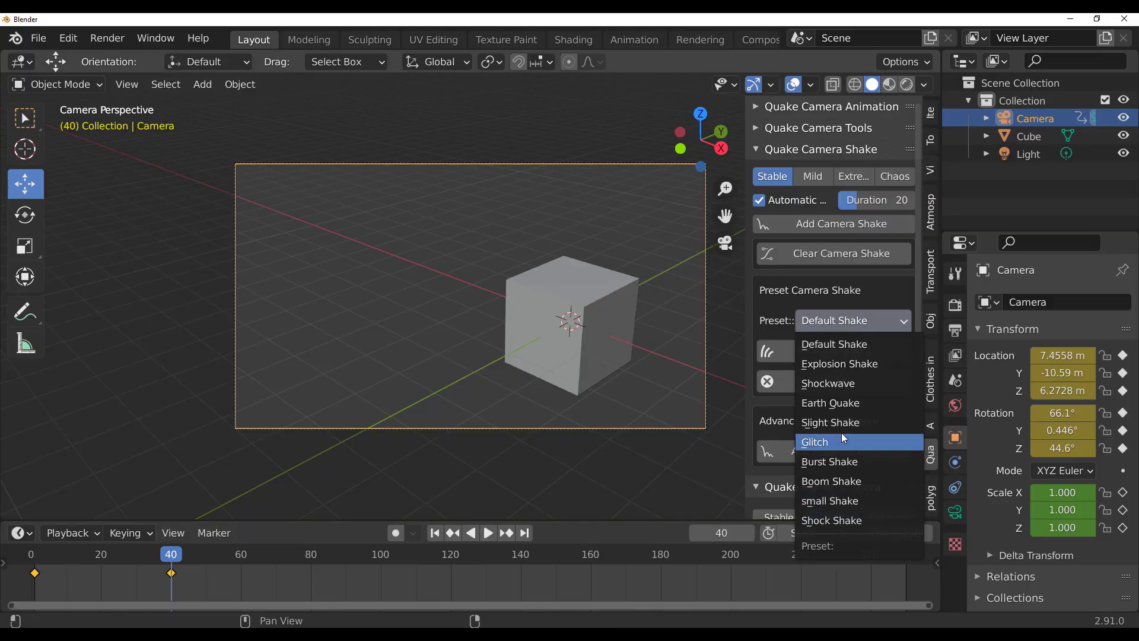
pyautogui.click(842, 403)
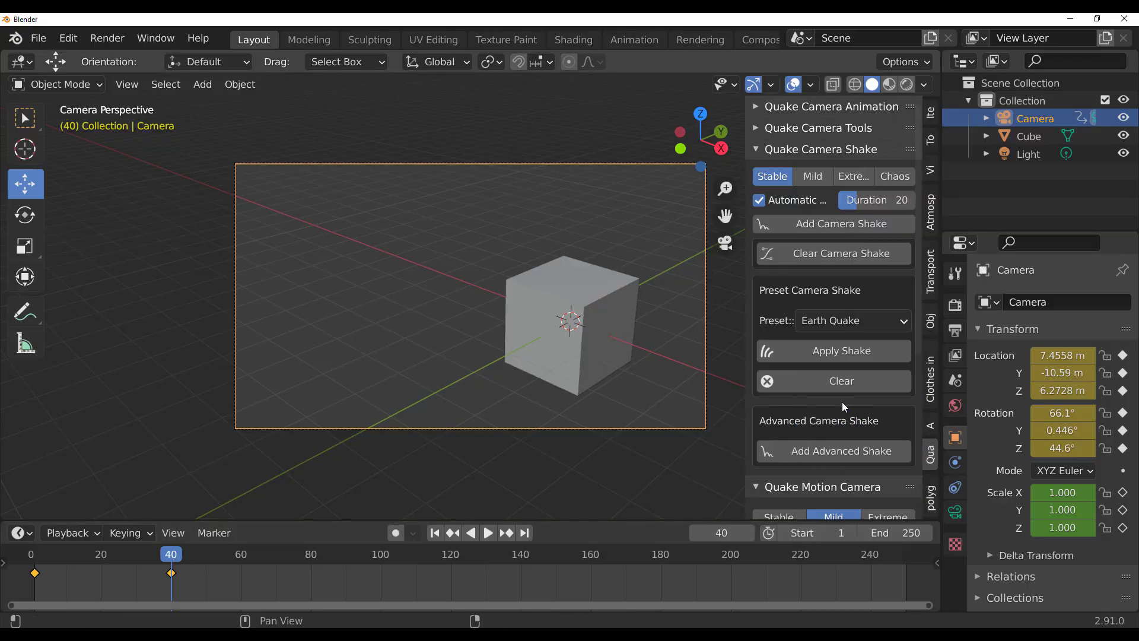
pyautogui.click(852, 351)
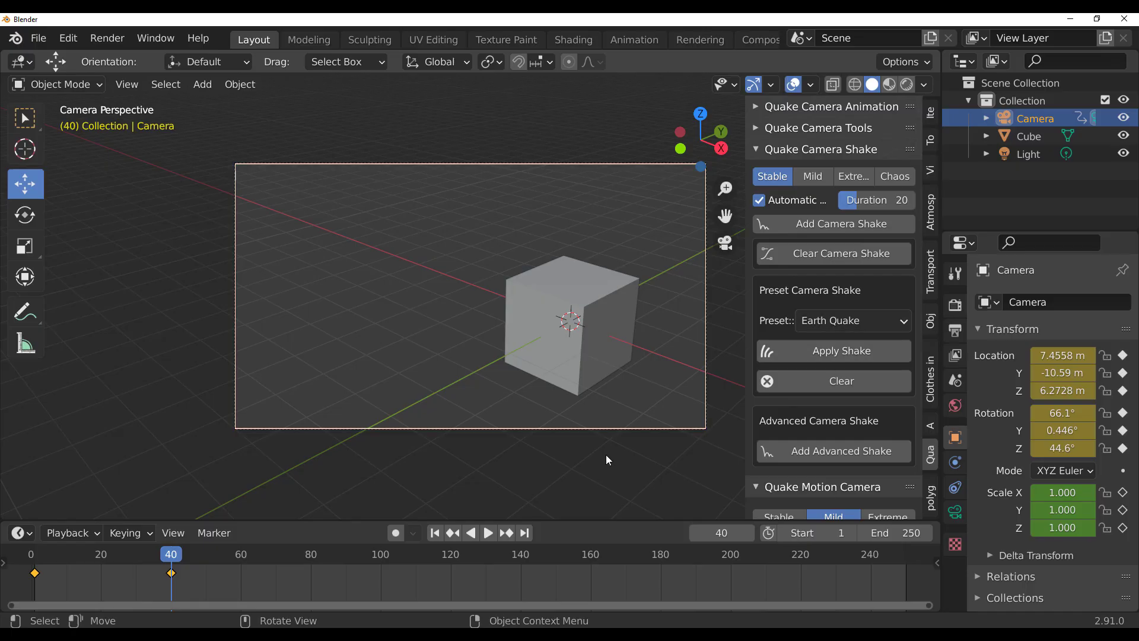
# - Play the Earth Quake shake from the first frame, then stop and rewind
pyautogui.click(435, 532)
pyautogui.click(487, 533)
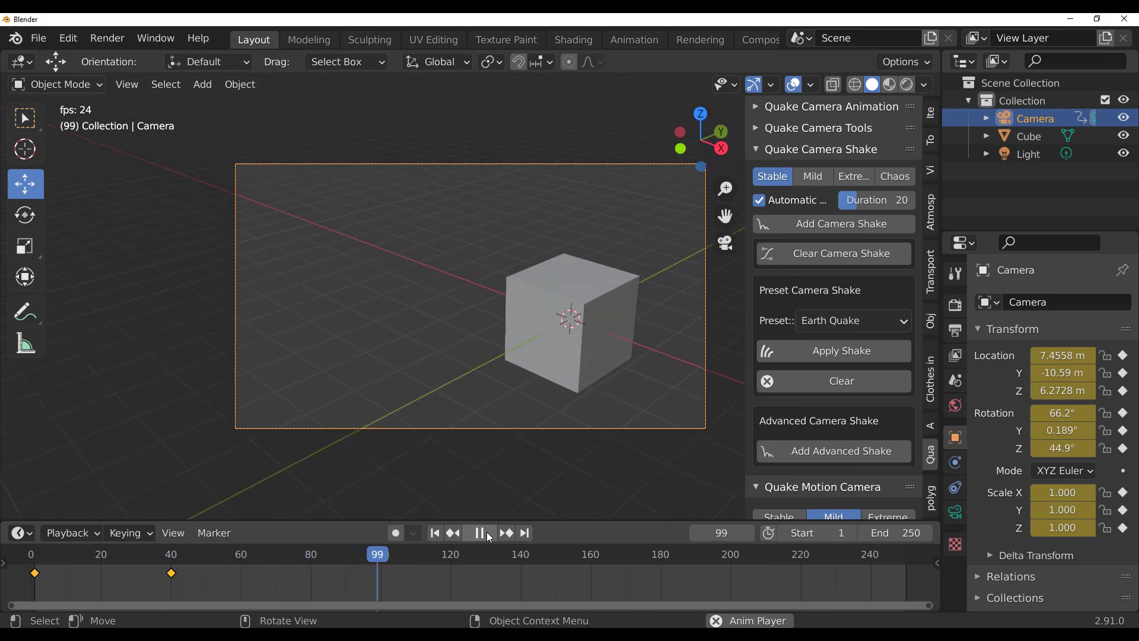
pyautogui.click(479, 532)
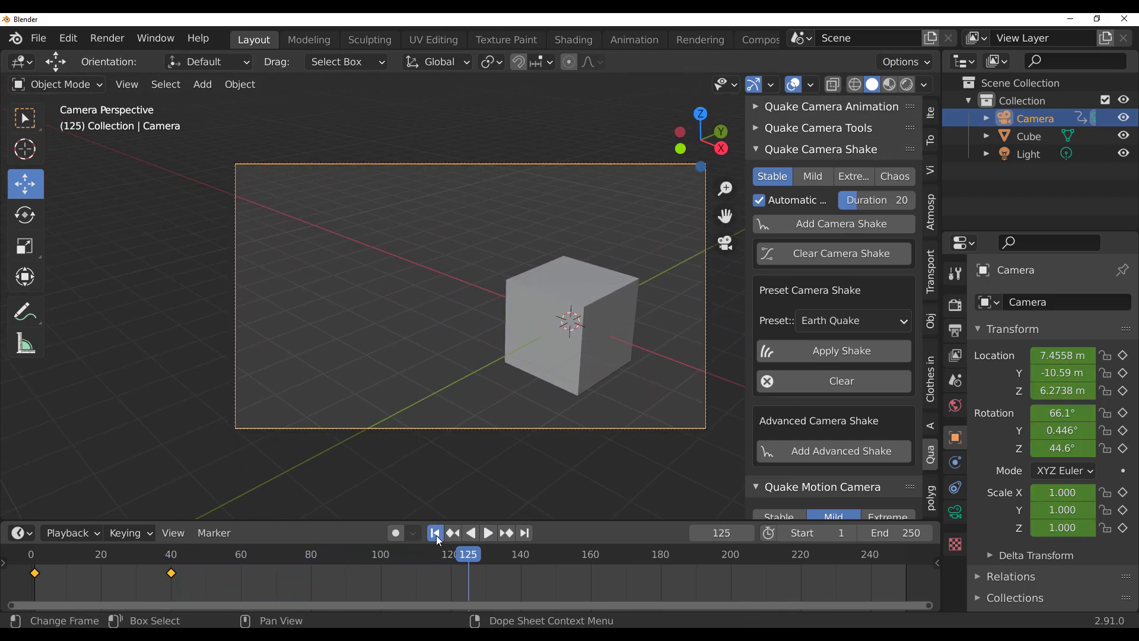
pyautogui.click(436, 534)
# - Stop playback at frame 40 and apply the Burst Shake preset to the camera
pyautogui.click(171, 554)
pyautogui.press('space')
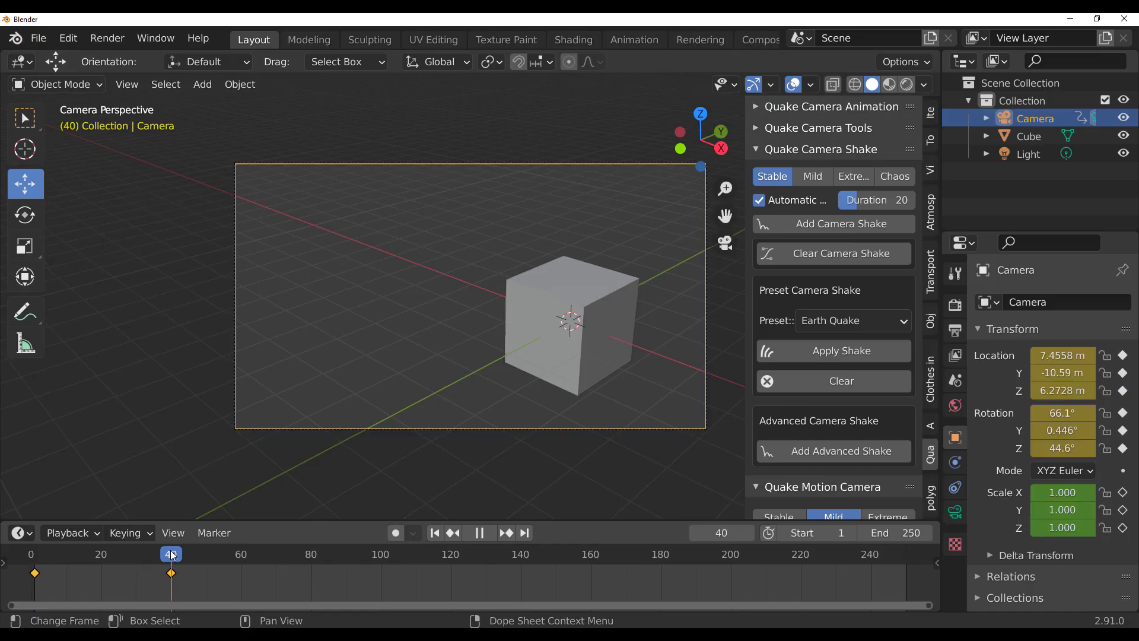
pyautogui.press('space')
pyautogui.click(866, 320)
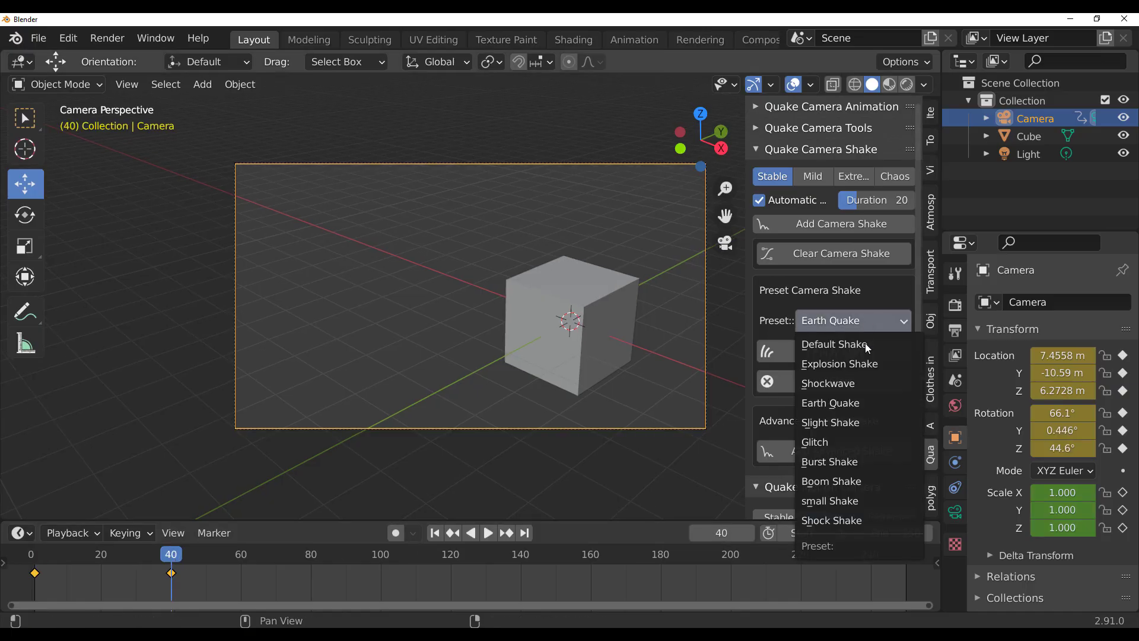
pyautogui.click(845, 466)
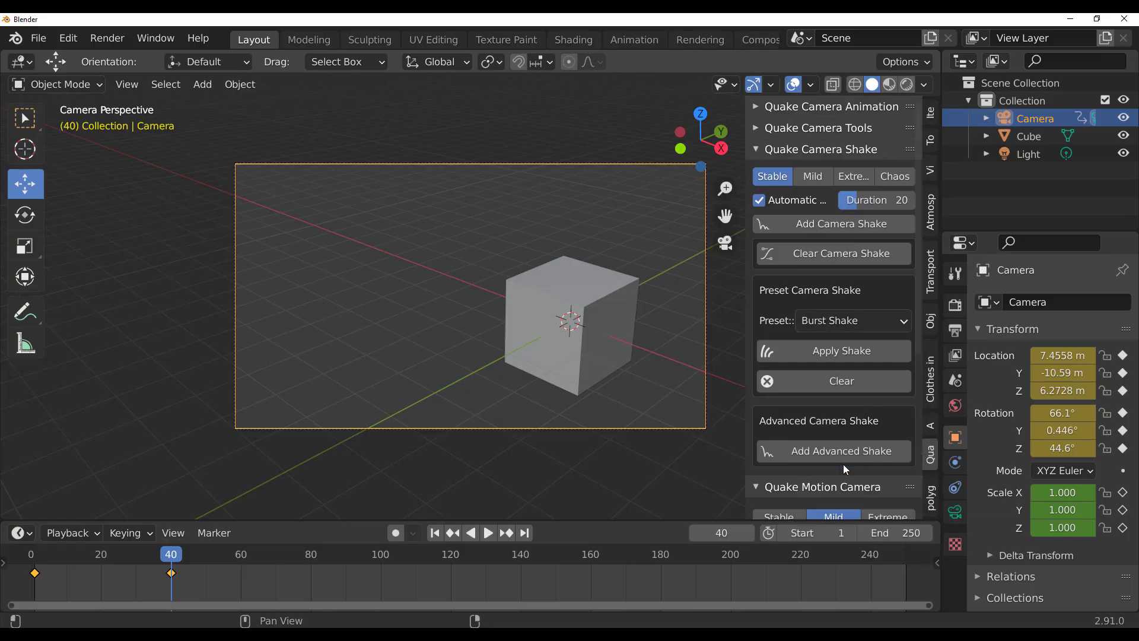
pyautogui.click(842, 357)
# - Play the Burst Shake from an early frame, then stop and scrub to frame 60
pyautogui.click(88, 568)
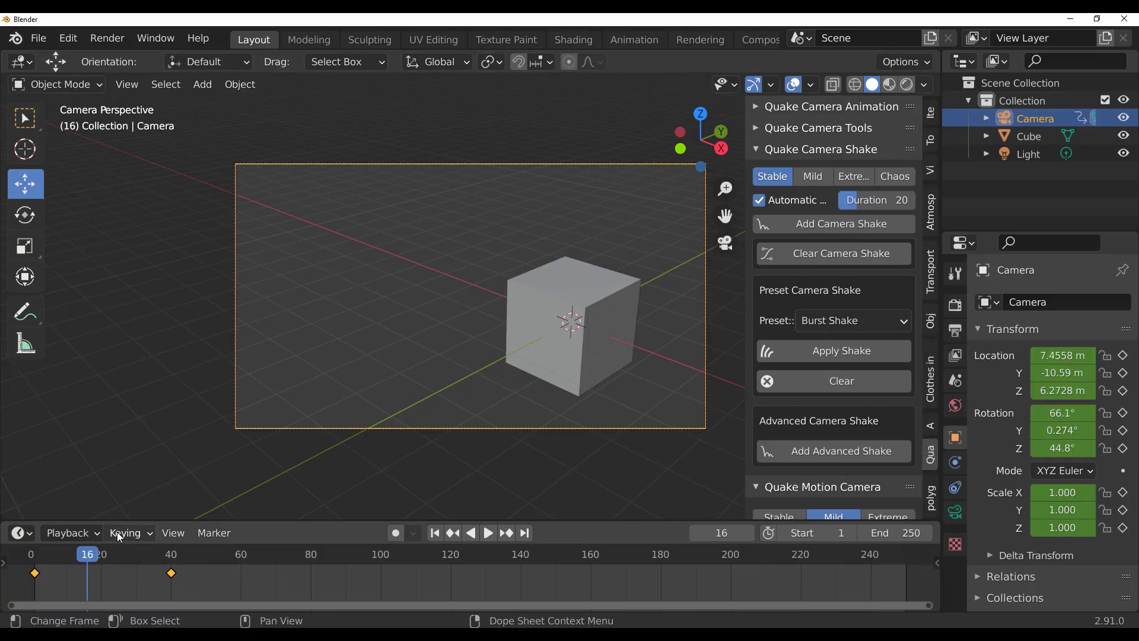
pyautogui.click(487, 532)
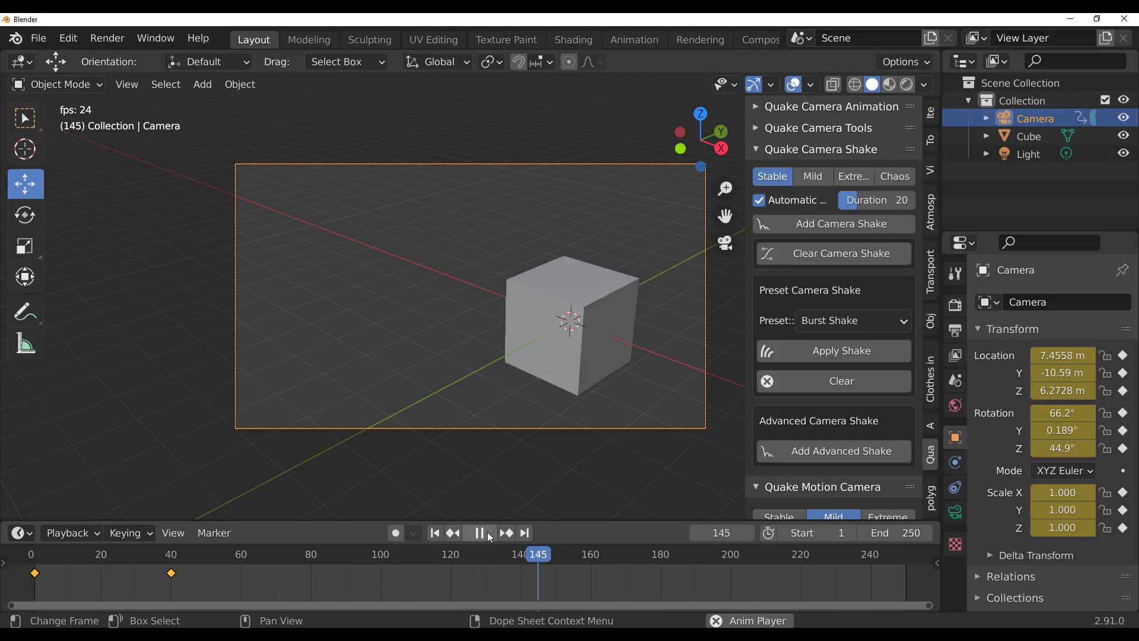
pyautogui.click(487, 531)
pyautogui.moveTo(369, 551); pyautogui.dragTo(242, 567)
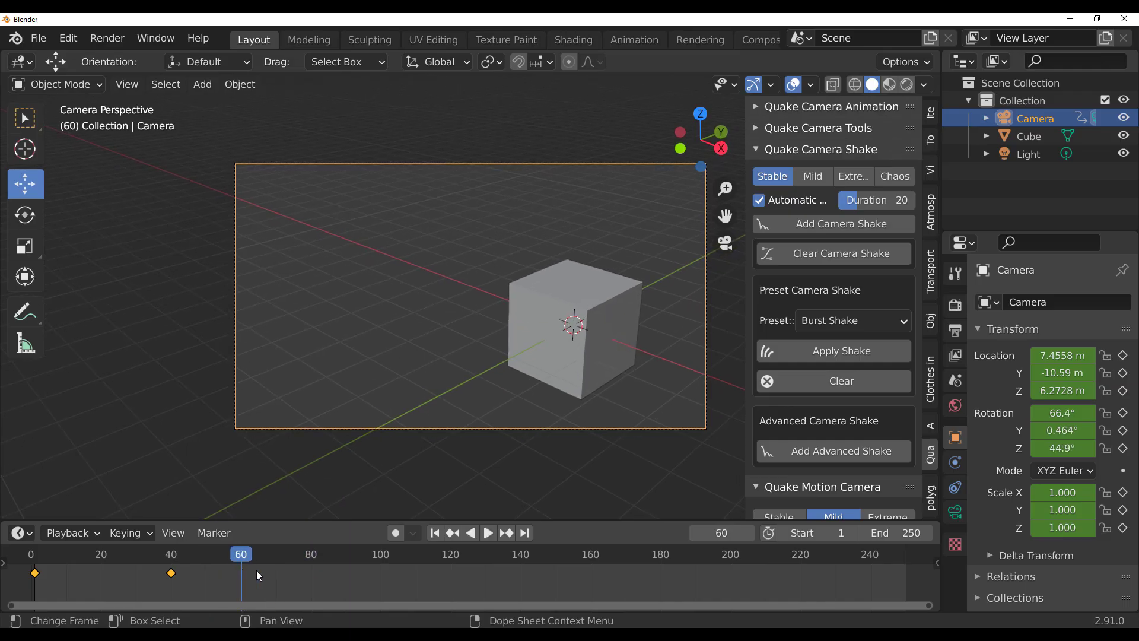
# - Add Quake random handheld motion to the camera and pause playback at frame 151
pyautogui.rightClick(262, 281)
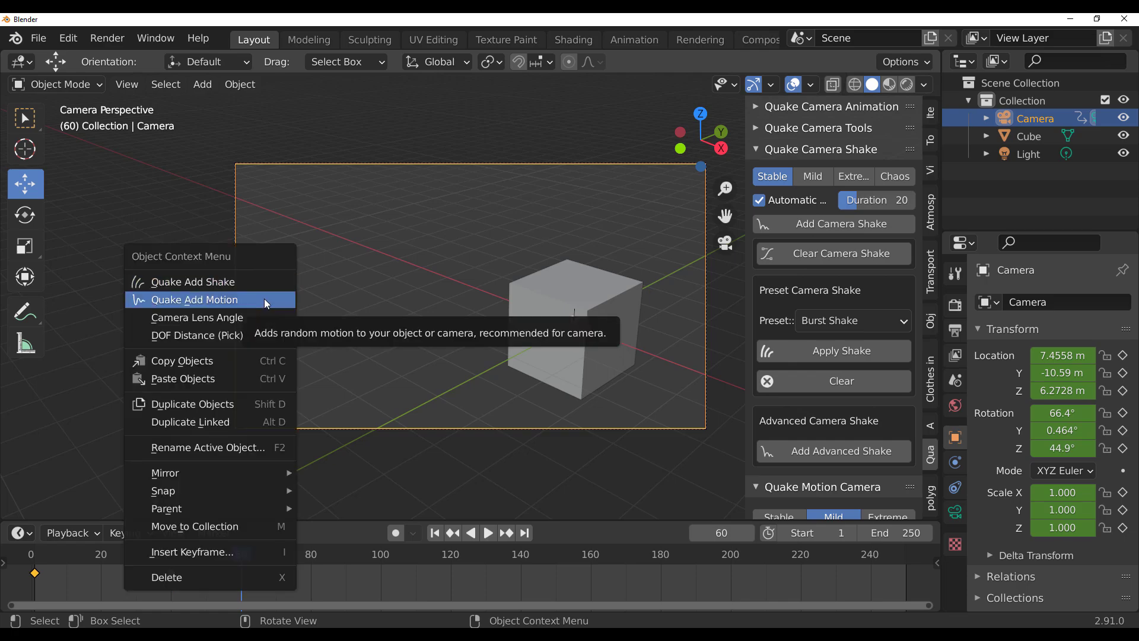
pyautogui.click(264, 299)
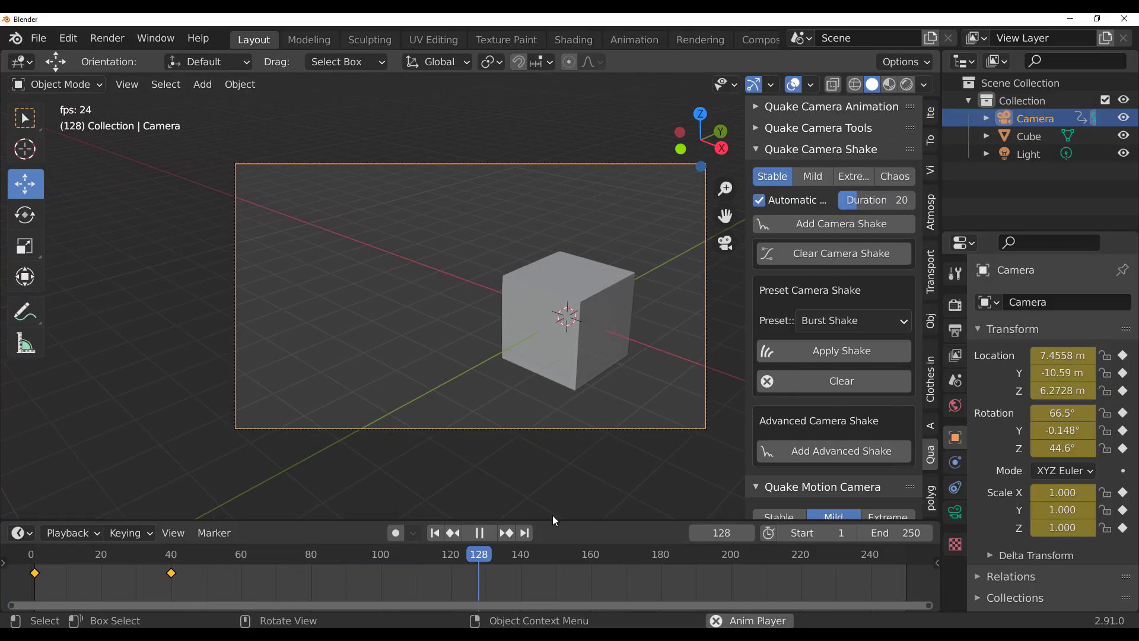
pyautogui.click(478, 532)
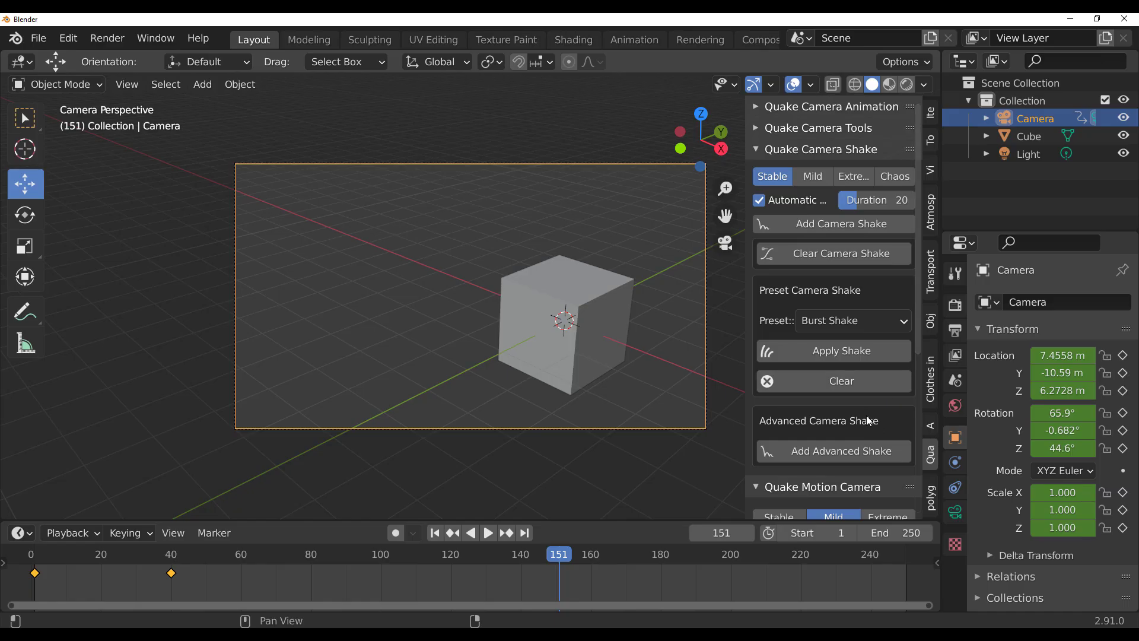
# - Collapse the Quake Camera Shake and Quake Motion Camera panels and expand Quake Camera Tools
pyautogui.scroll(-4, 867, 418)
pyautogui.scroll(-5, 863, 383)
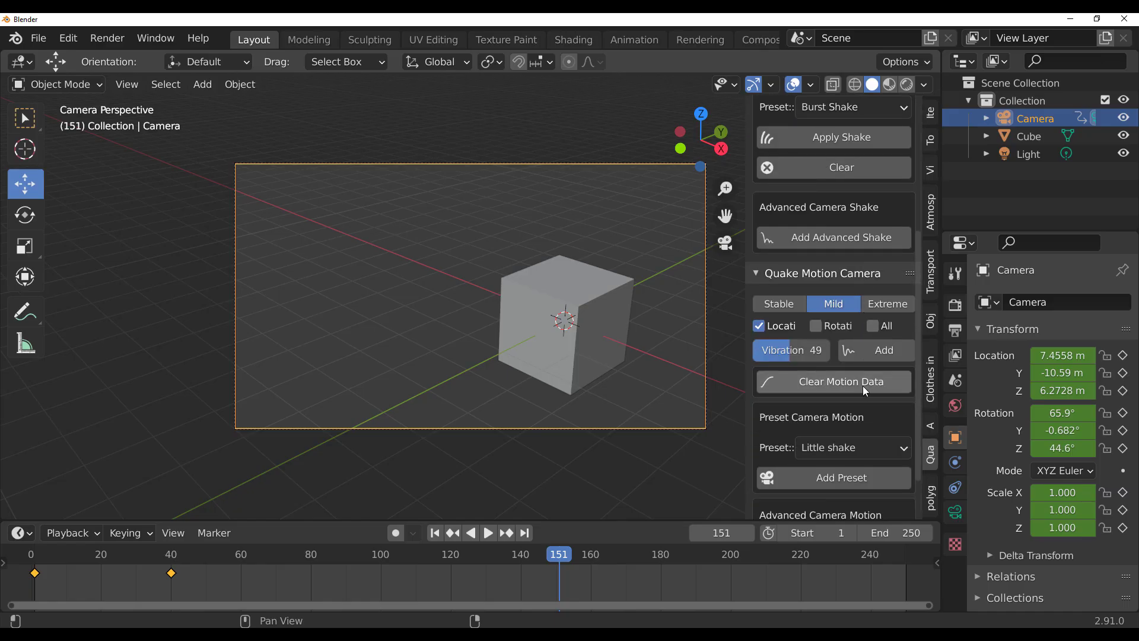
pyautogui.scroll(9, 862, 386)
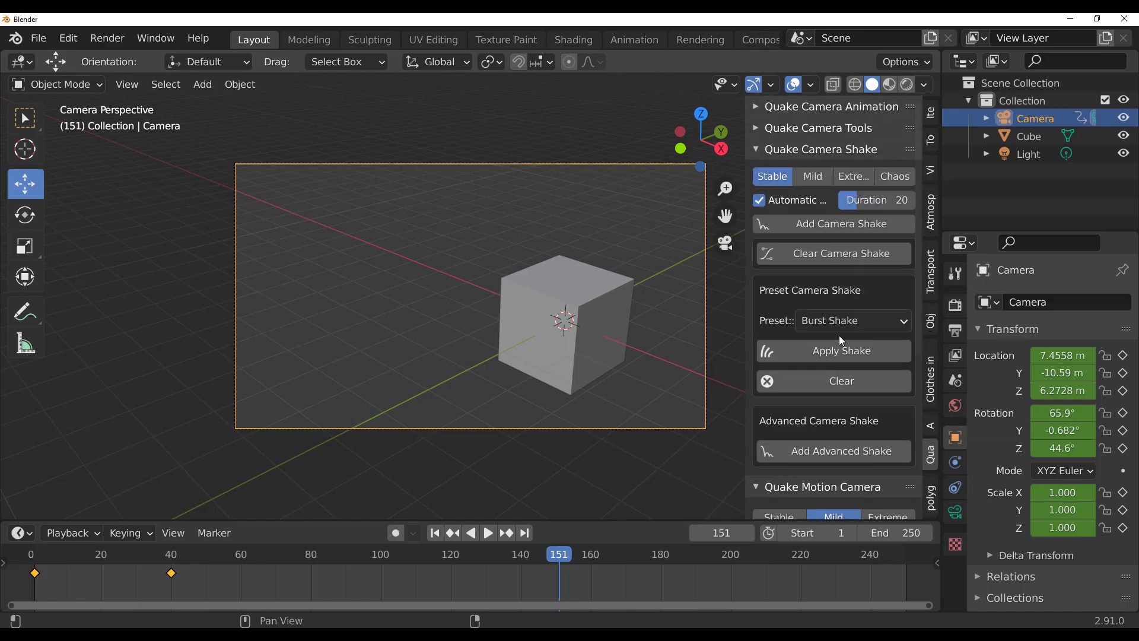
pyautogui.click(756, 148)
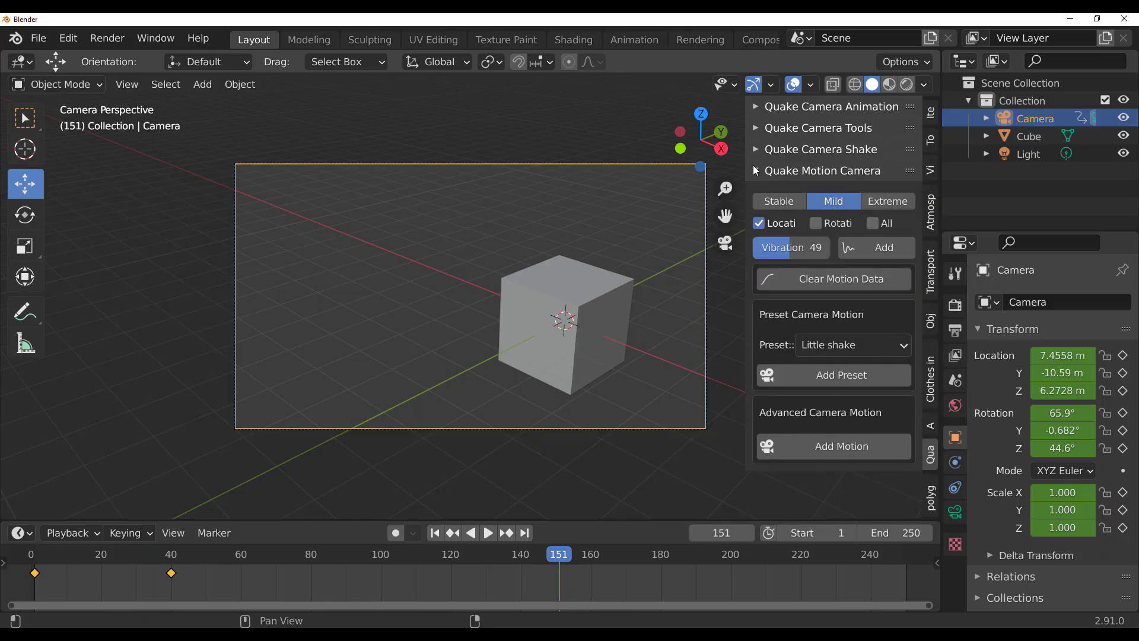
pyautogui.click(755, 169)
pyautogui.click(810, 129)
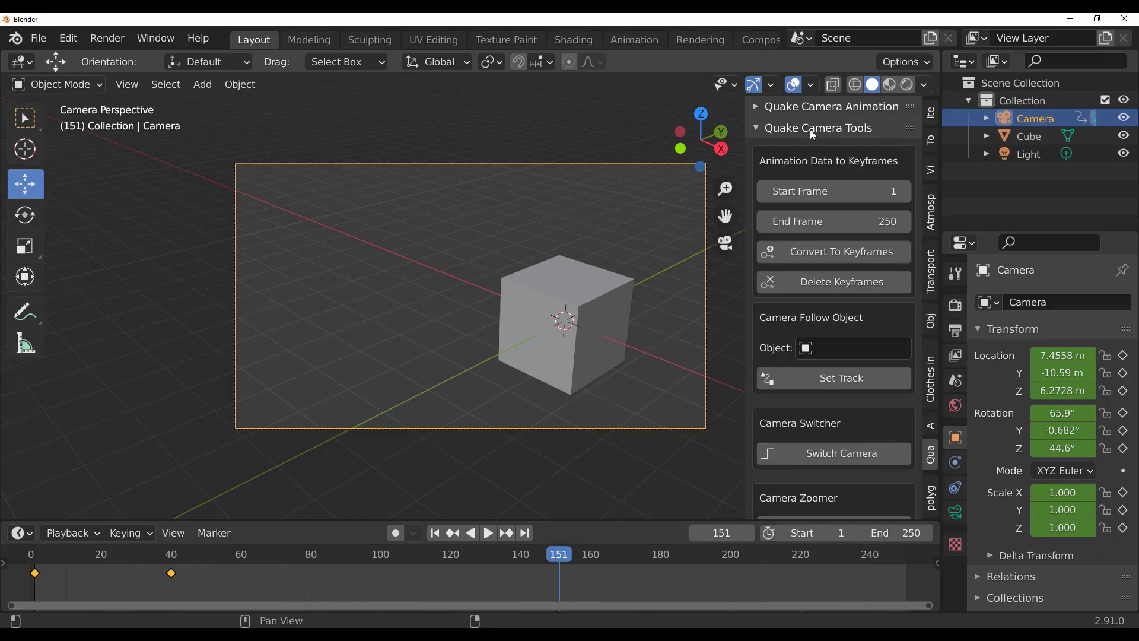
pyautogui.scroll(-2, 826, 321)
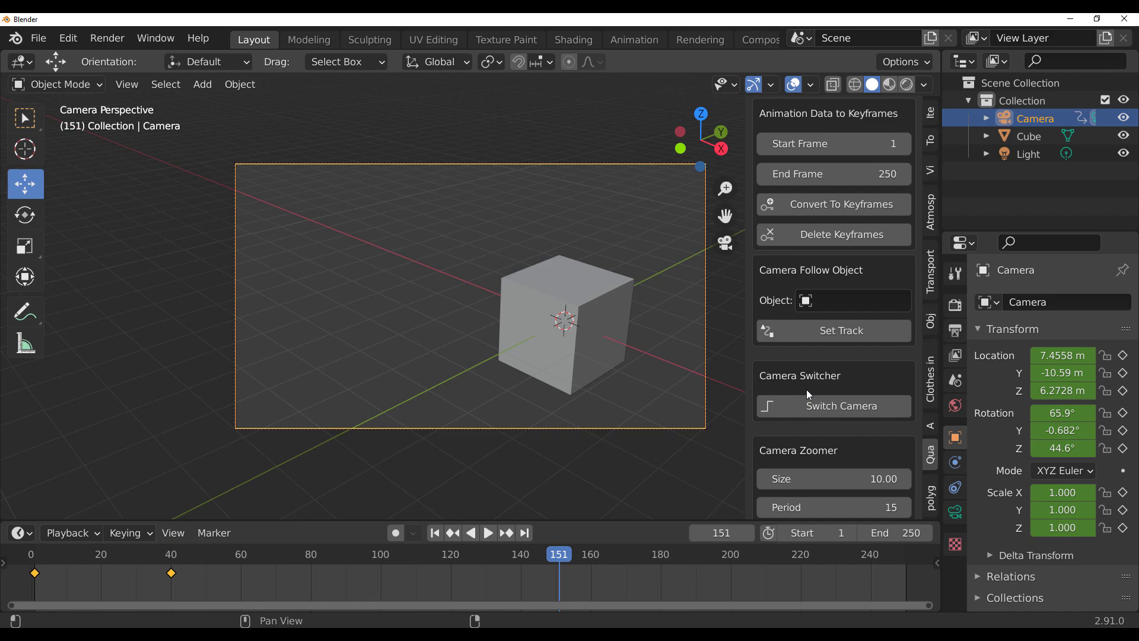